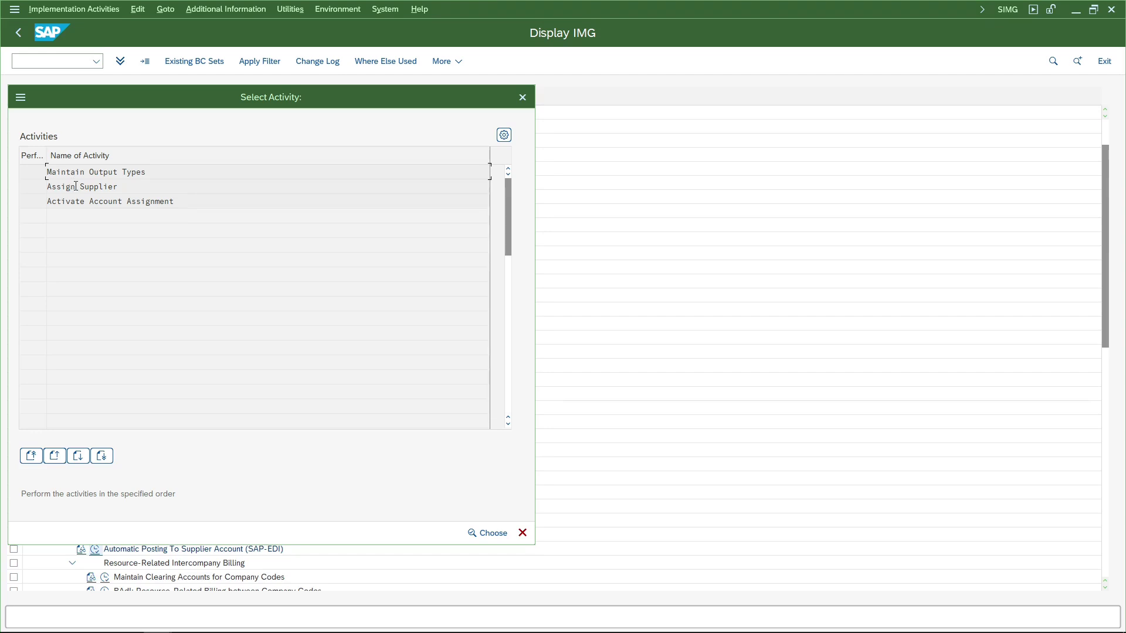
Step: Open the Assign Supplier activity and start a new entry for application V3 with logical address AC00000ACSAC20
double_click(76, 186)
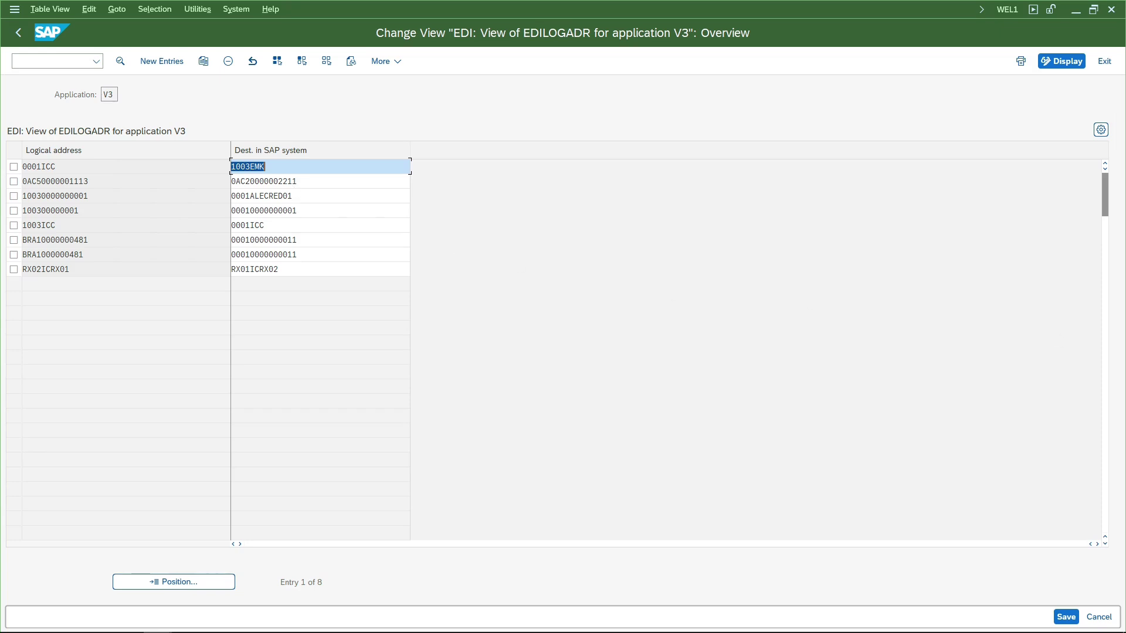
left_click(155, 67)
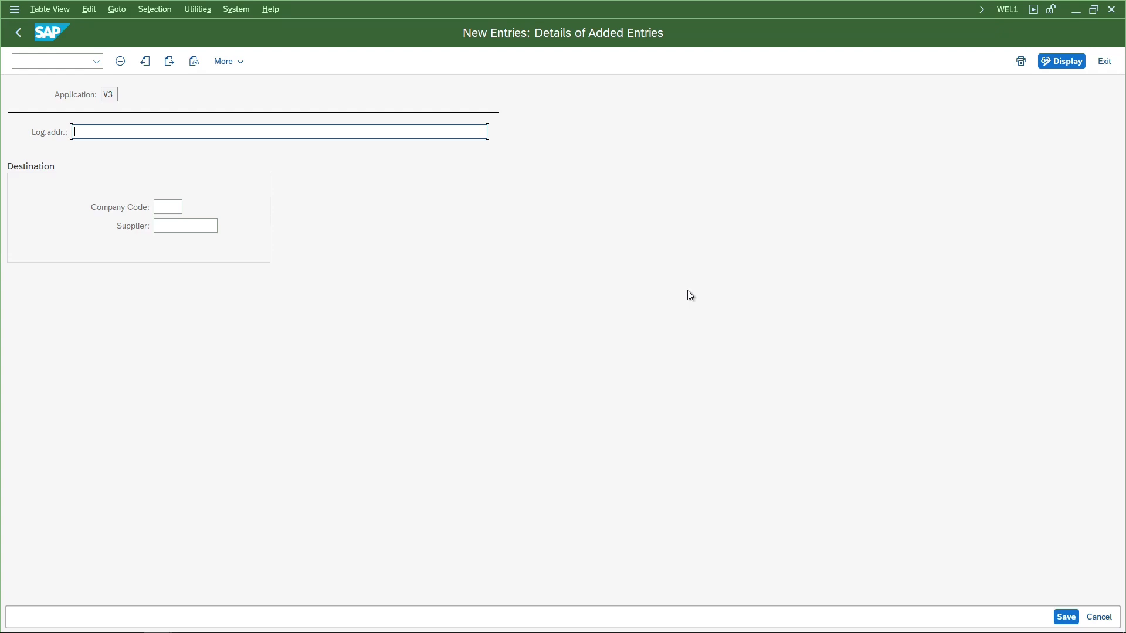
type("AC00")
type("CS")
key("BackSpace")
key("BackSpace")
type("ACSAC20")
key("Left")
key("Left")
key("shift+Right")
key("shift+Right")
key("shift+Right")
key("shift+Right")
key("shift+Right")
key("shift+Right")
key("Right")
type("000")
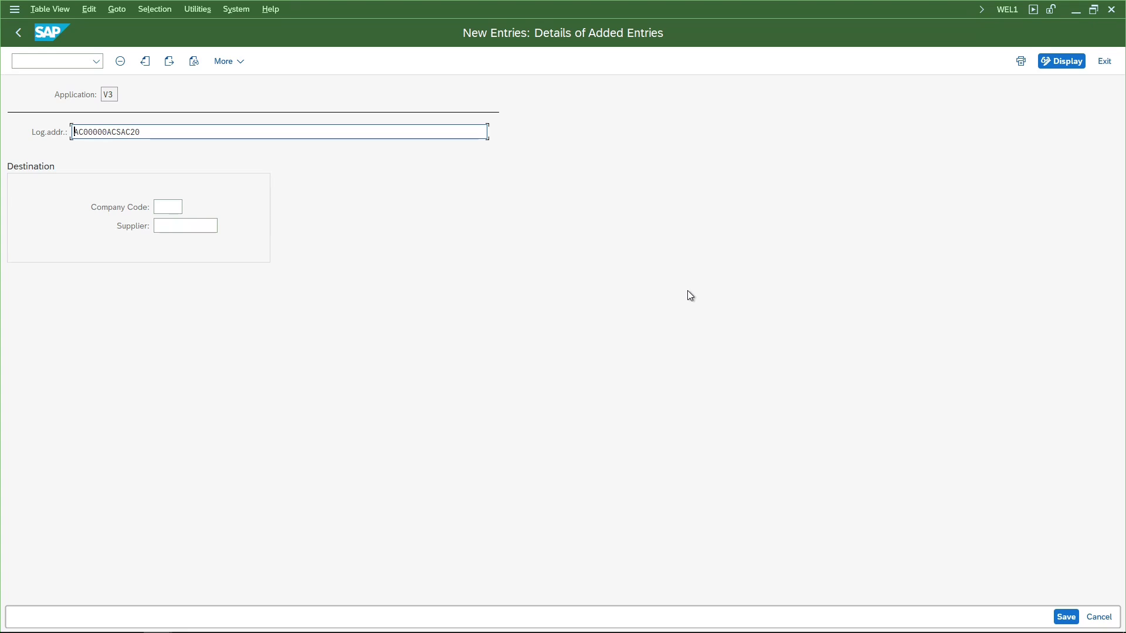
Step: Examine the sales organization part AC00 and the remaining customer part of the logical address
key("shift+Right")
key("shift+Right")
key("shift+Right")
key("shift+Right")
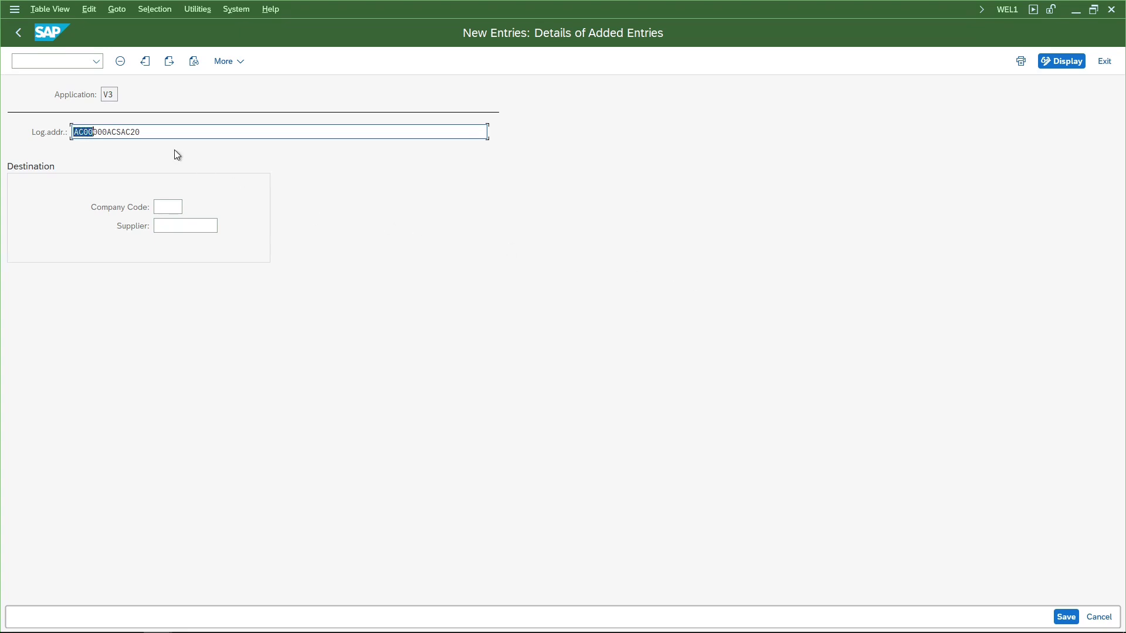
key("Right")
key("shift+Right")
key("shift+Right")
key("shift+End")
key("shift+Left")
key("shift+Left")
key("shift+Left")
key("shift+Left")
key("shift+Left")
key("shift+Left")
key("Right")
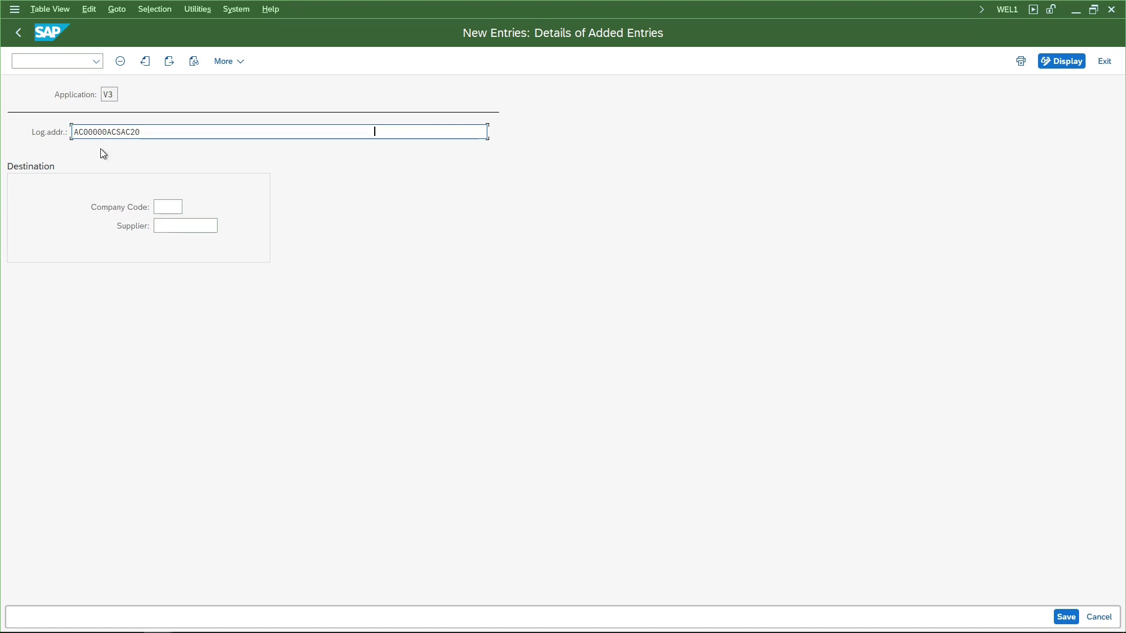
left_click_drag(140, 131, 94, 139)
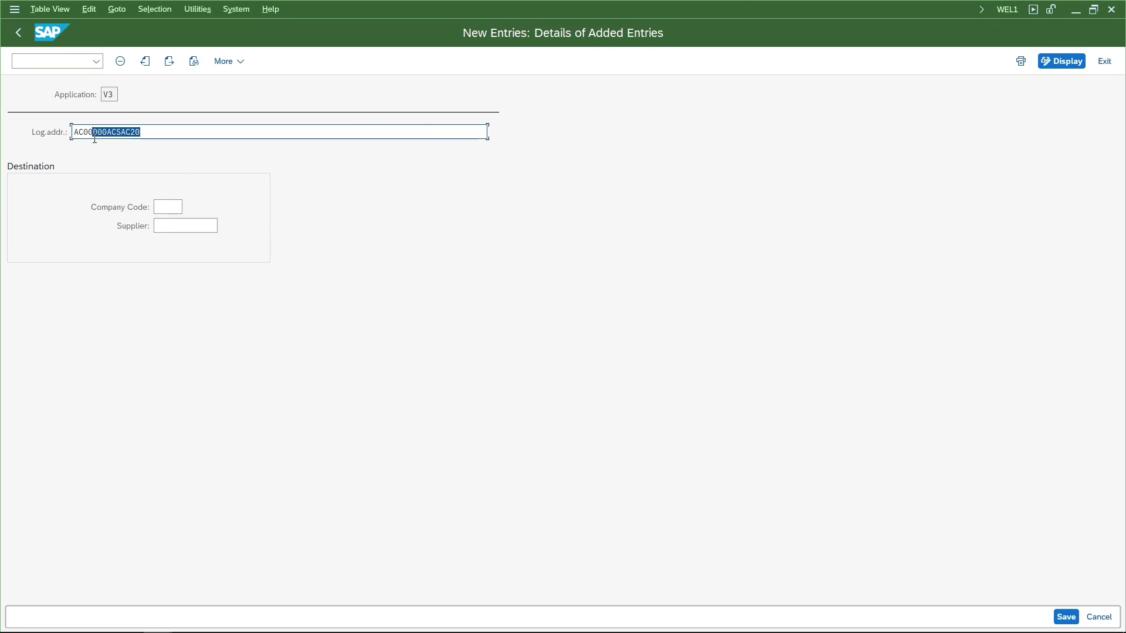
Step: Set the entry's destination to company code AC20 and the AC00 intercompany vendor as supplier
left_click(167, 206)
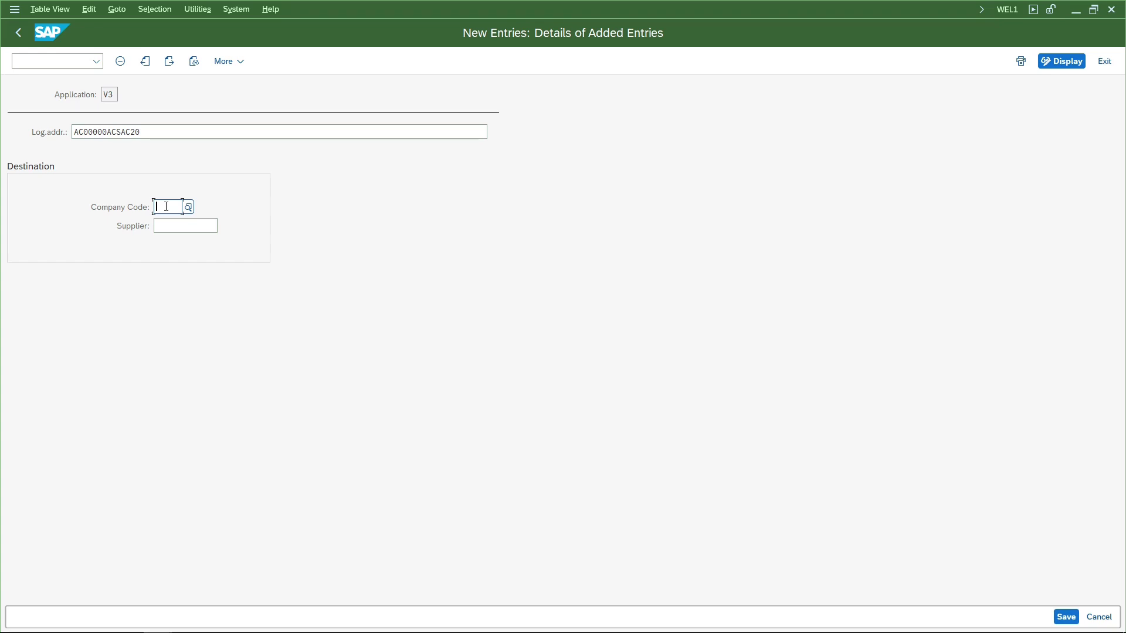
type("AC20")
key("Tab")
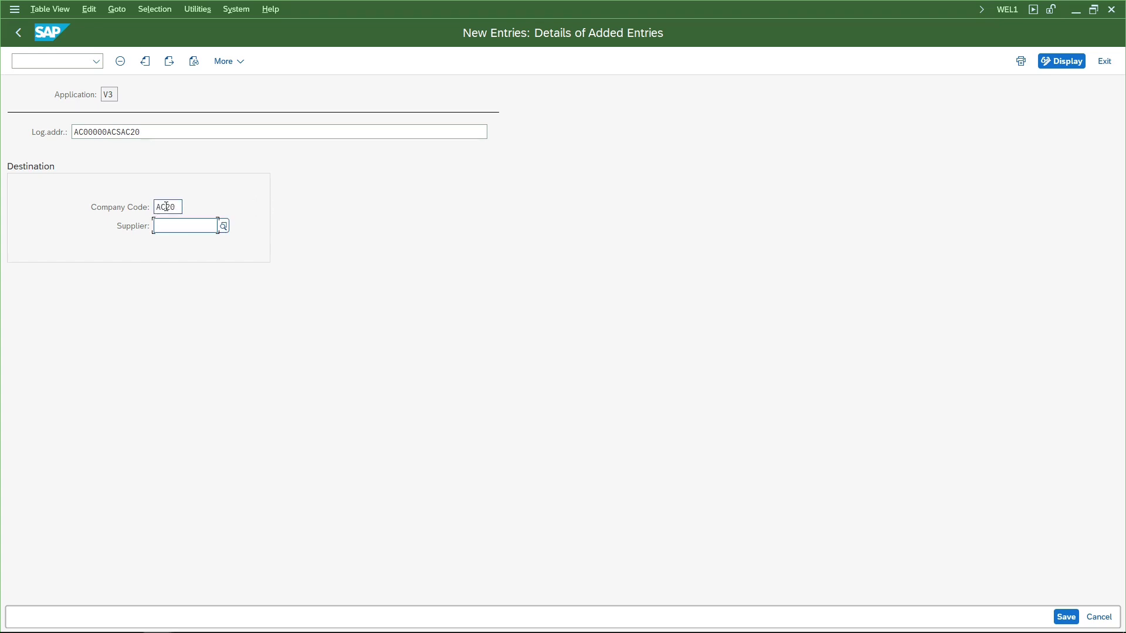
type("ACSAC00")
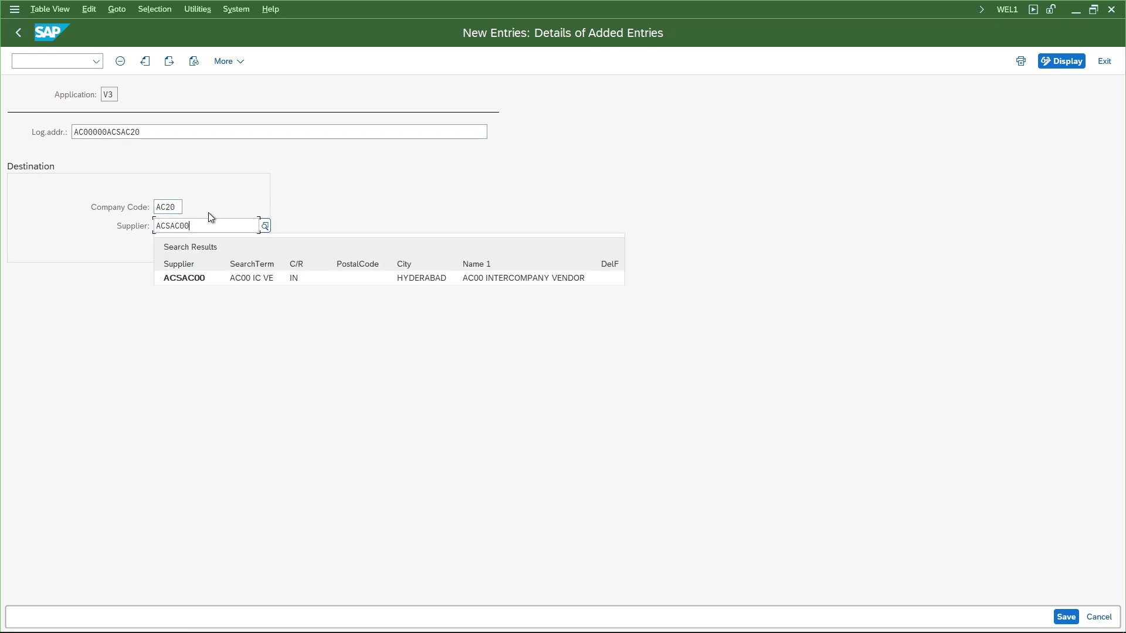
left_click(188, 279)
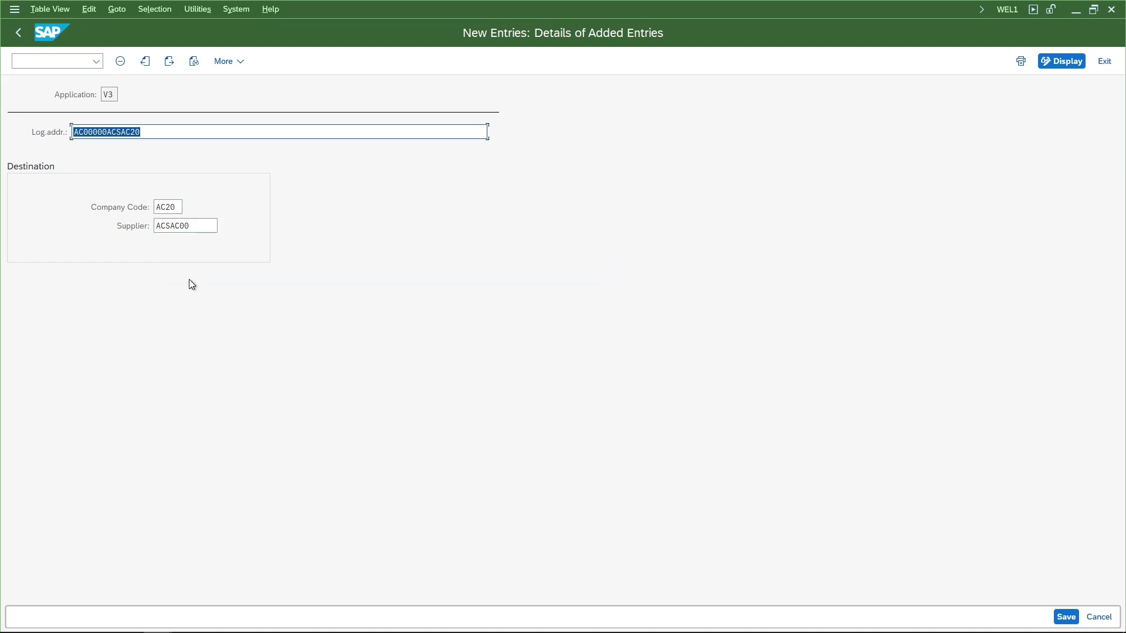
Step: Save the new logical address entry and return to the activity selection
key("ctrl+s")
key("Return")
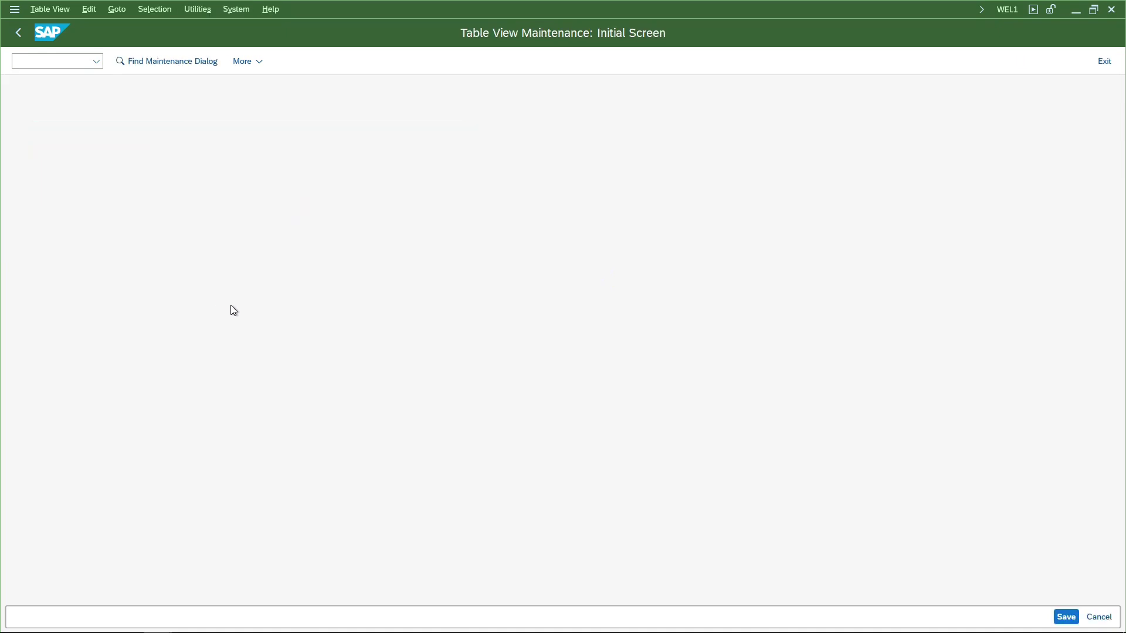
key("F3")
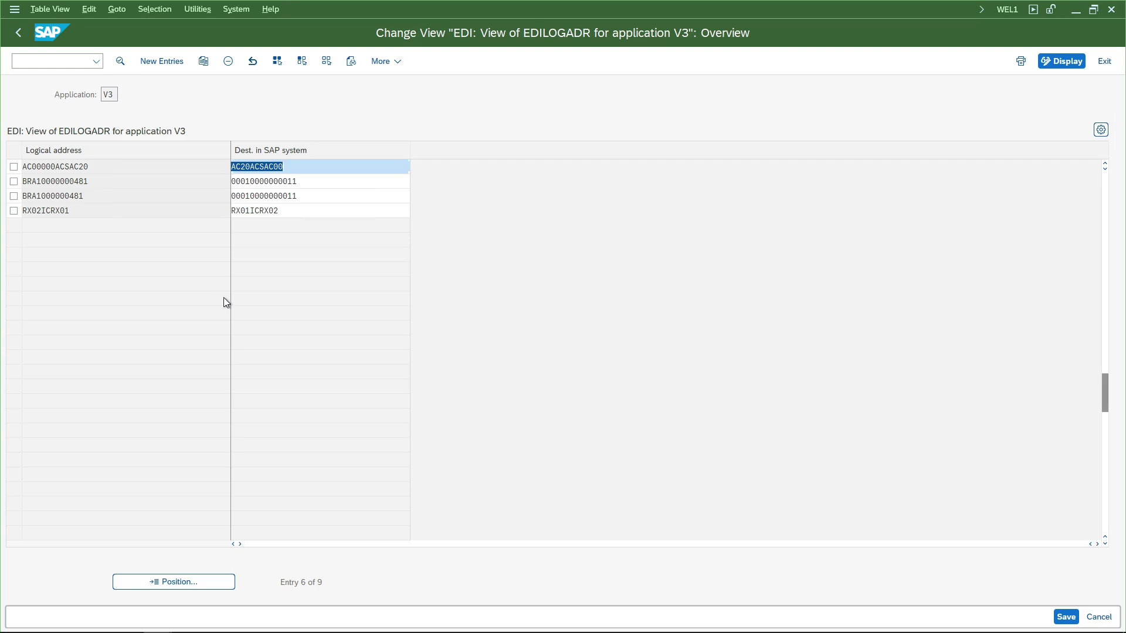
key("F3")
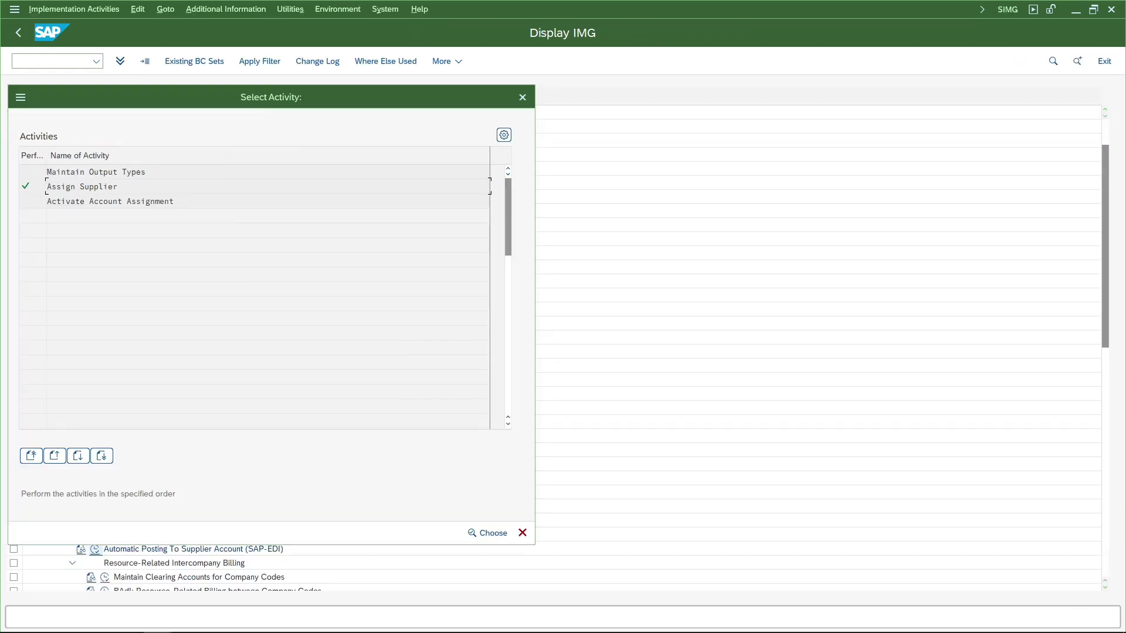
Step: Review the AA offsetting entry flags of billing types CBRE and CBST in Activate Account Assignment, then close the activity selection
double_click(100, 208)
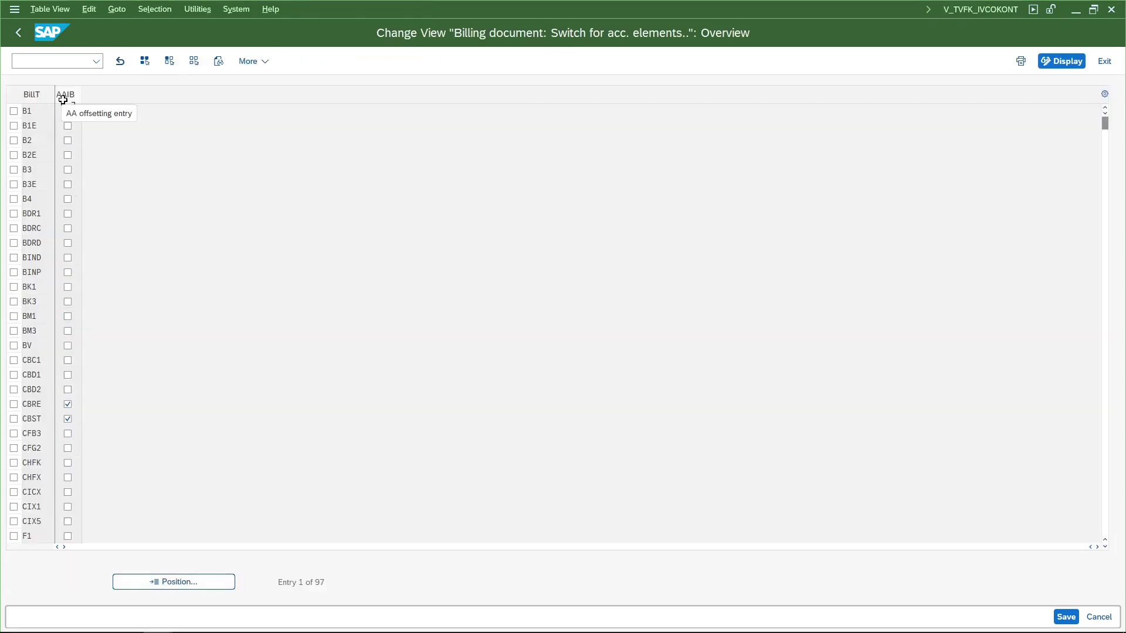
left_click(68, 419)
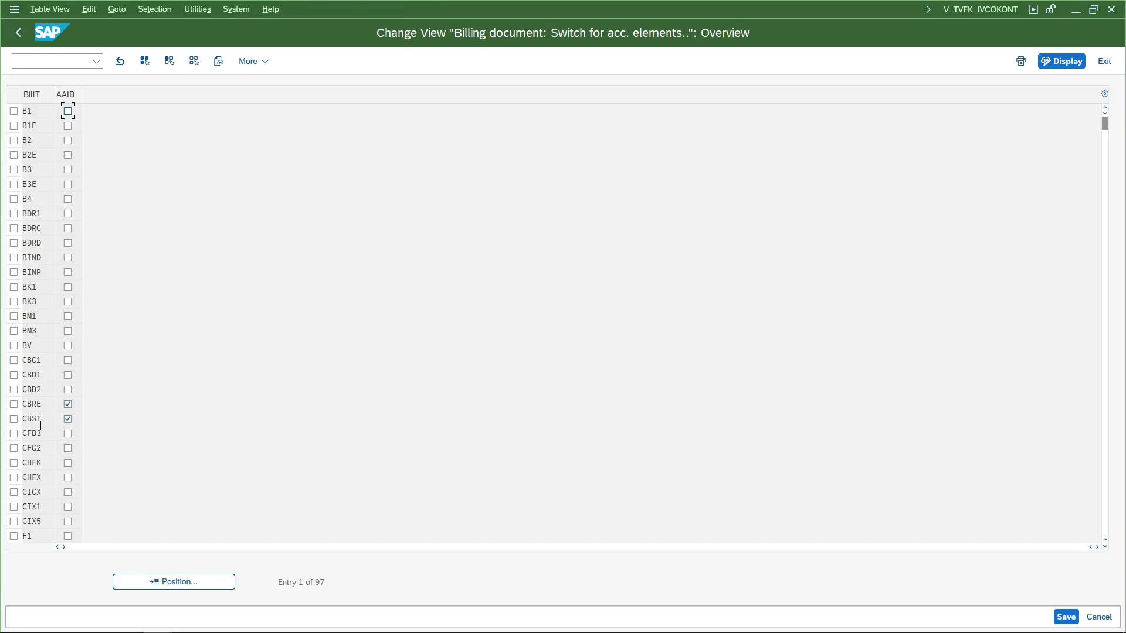
double_click(42, 420)
left_click(39, 414)
key("F3")
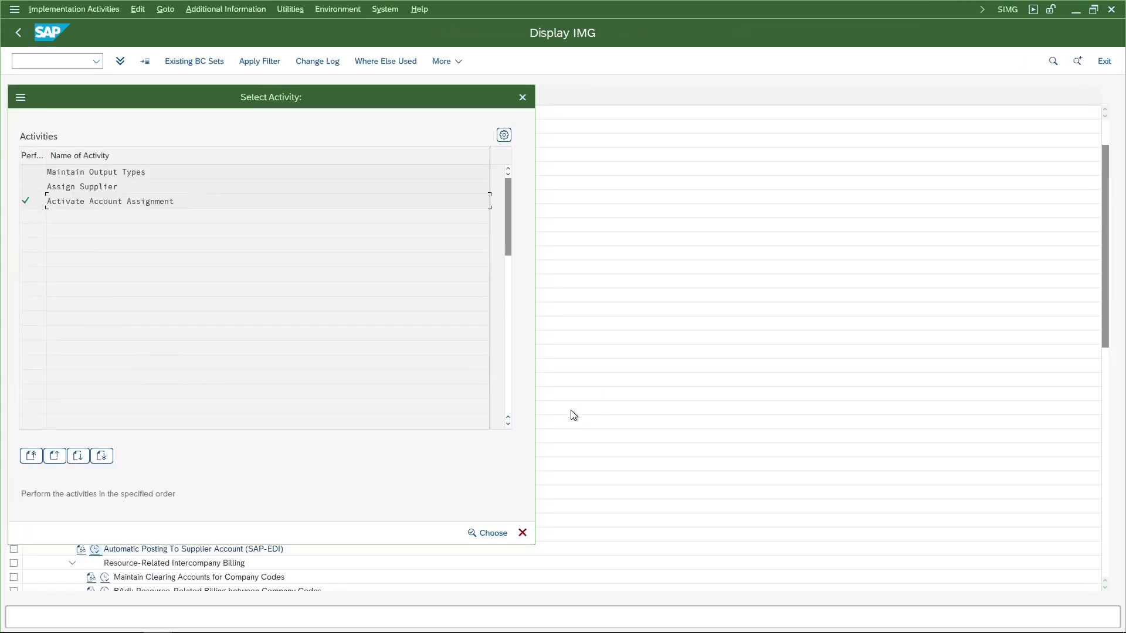
left_click(522, 98)
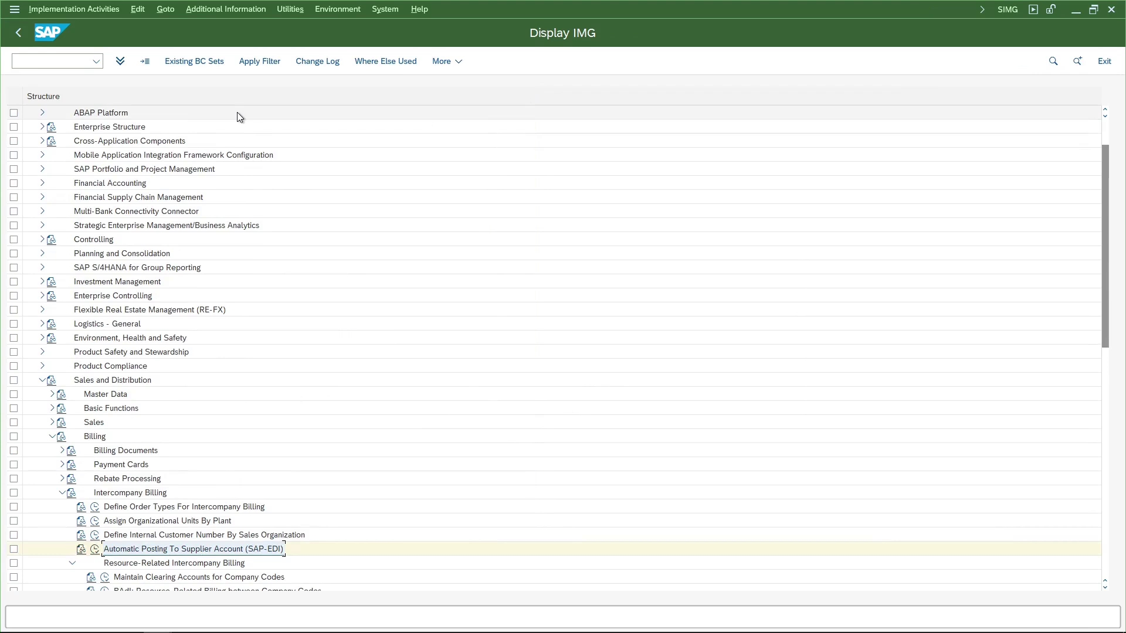
Step: Start transaction VV31 and open the condition record fast entry for output type RD04
left_click(72, 61)
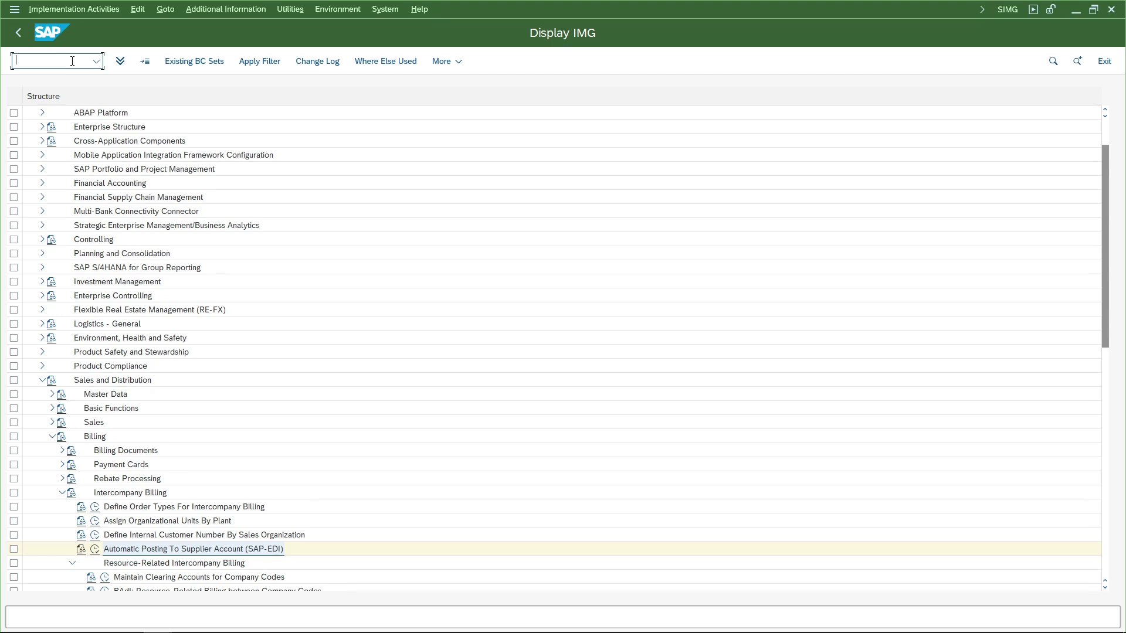
type("o")
type("vv")
type("a")
key("Return")
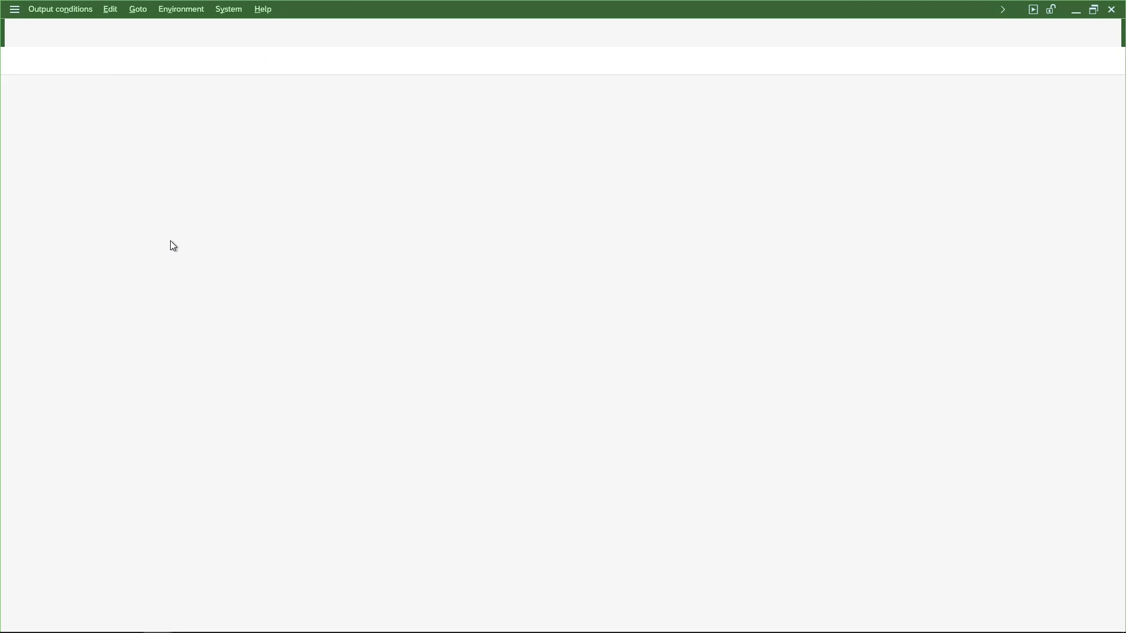
type("RD04")
key("Return")
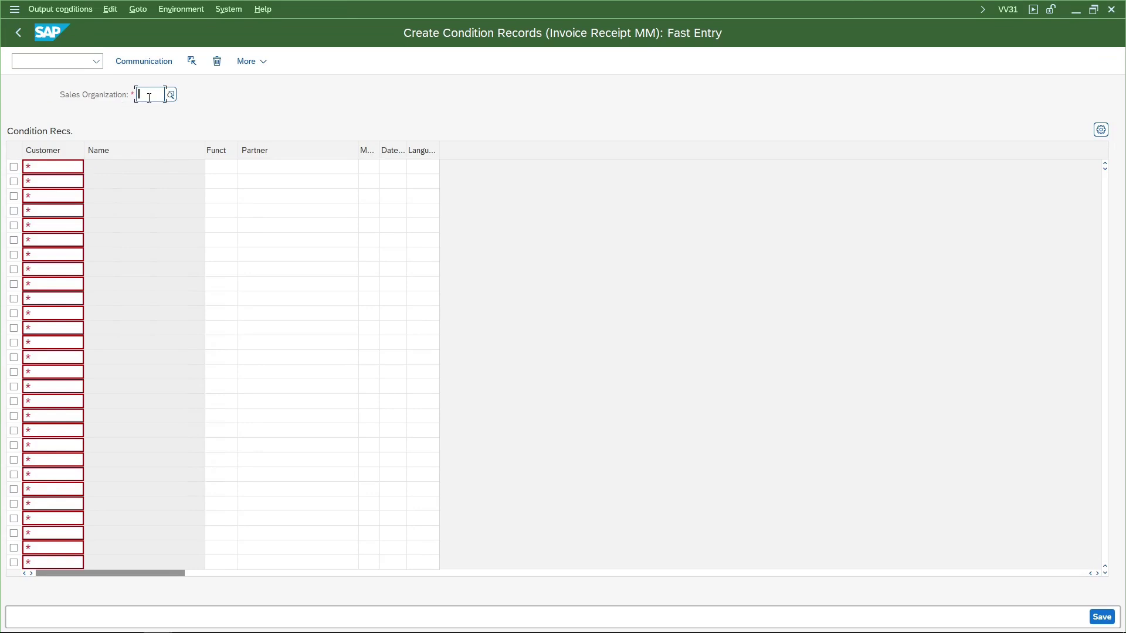
Step: Enter sales organization AC00 and add a condition record for the AC20 intercompany customer with partner function BP
type("AC00")
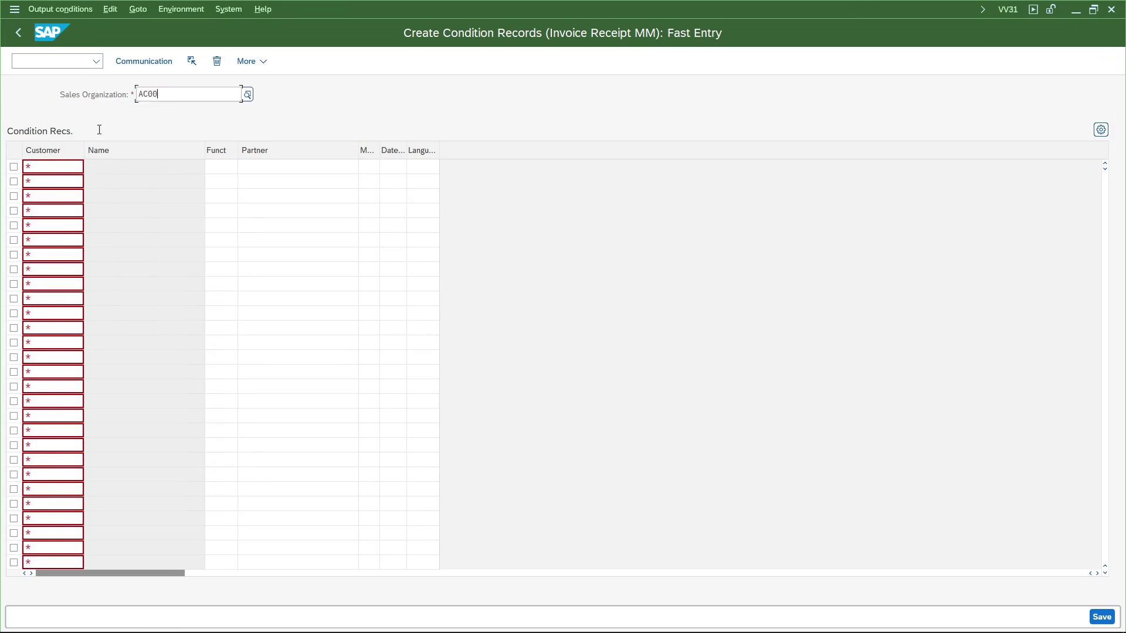
left_click(67, 167)
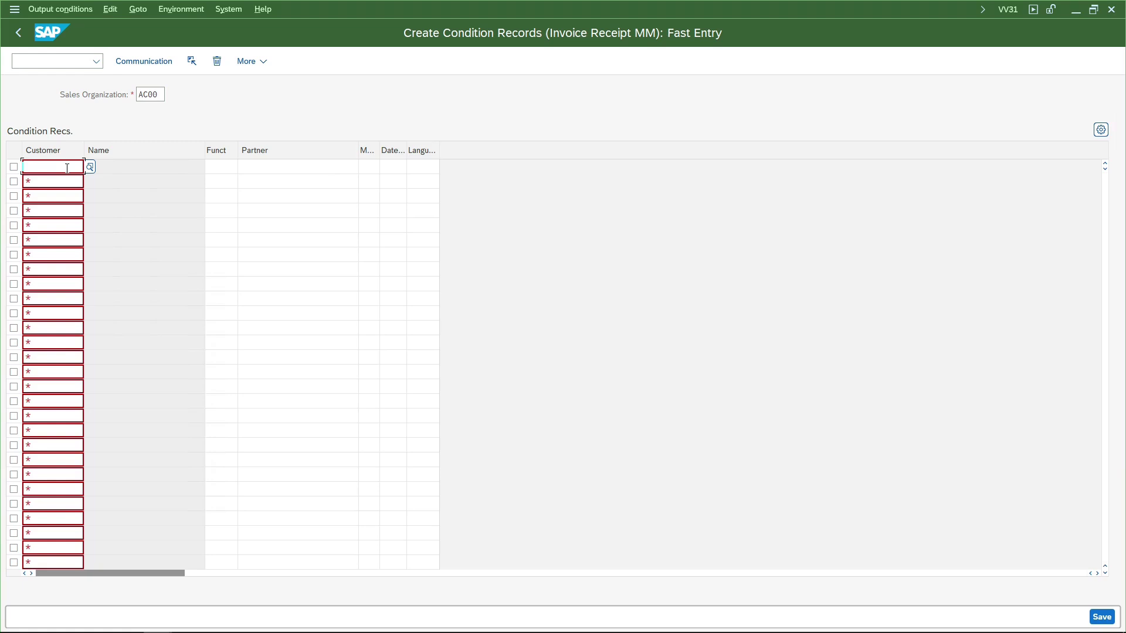
type("ACSAC20")
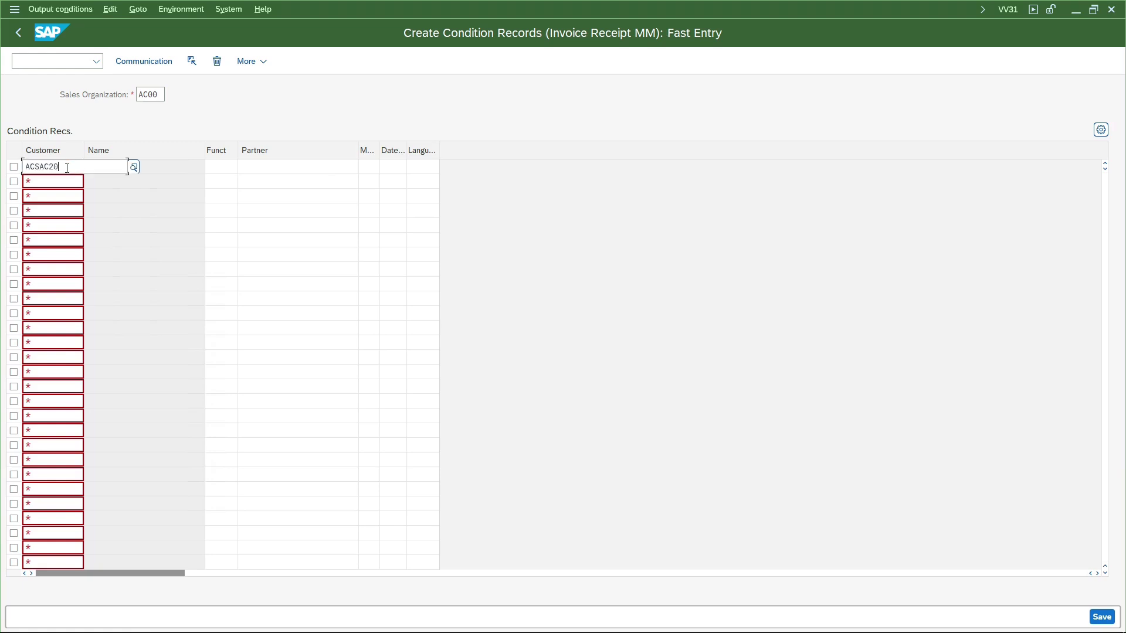
key("Tab")
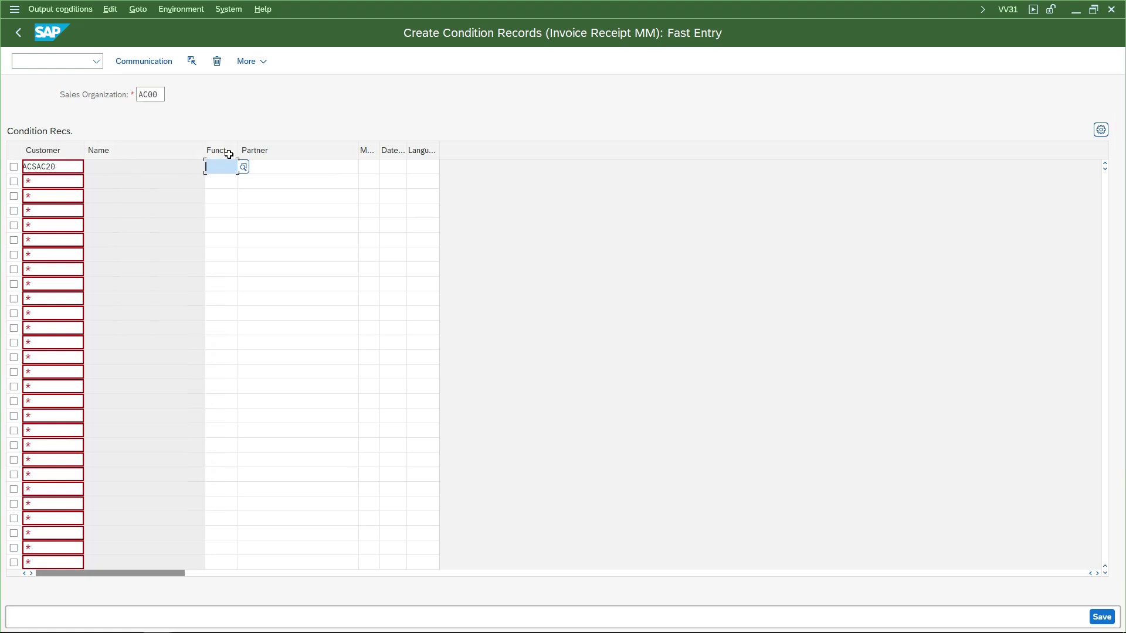
type("BP")
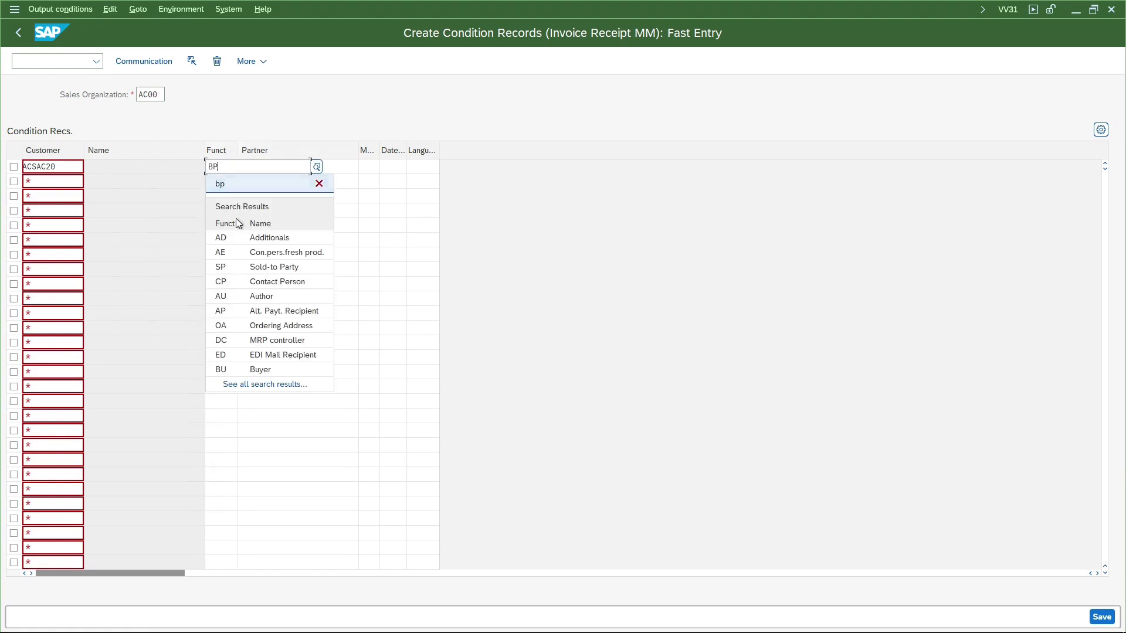
key("Tab")
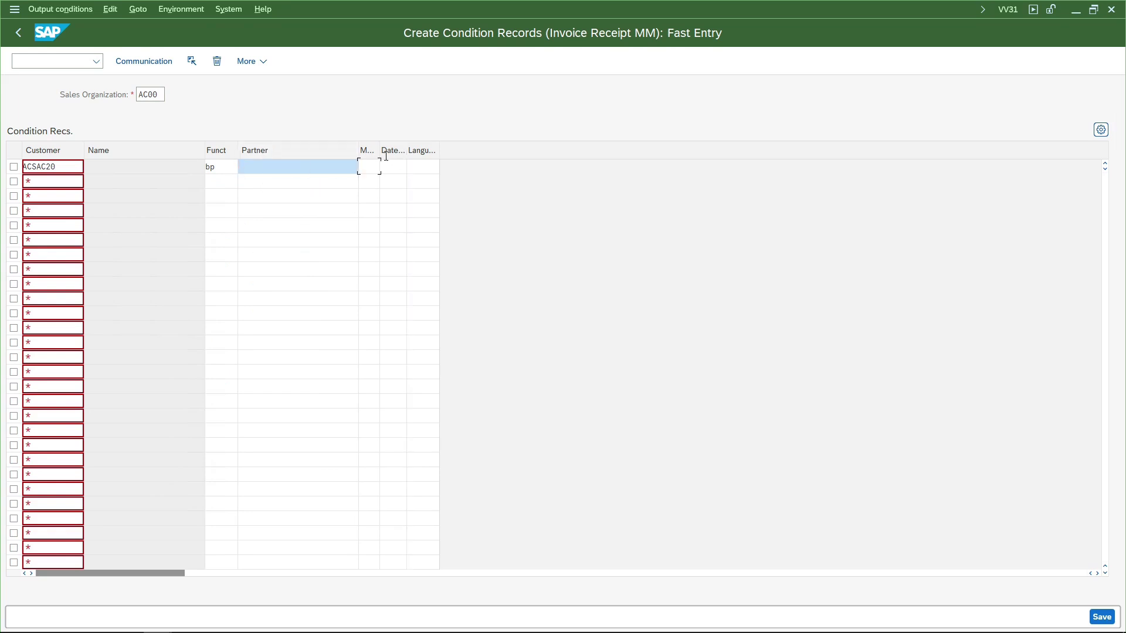
key("Tab")
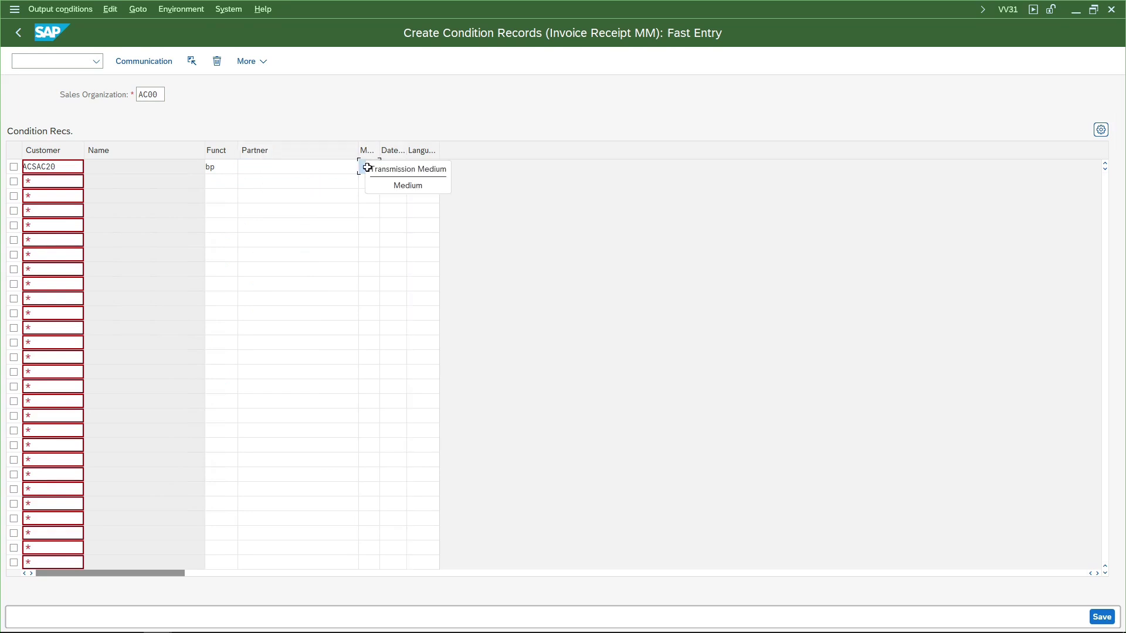
Step: Set the condition record's transmission medium to 6 (EDI)
left_click(365, 170)
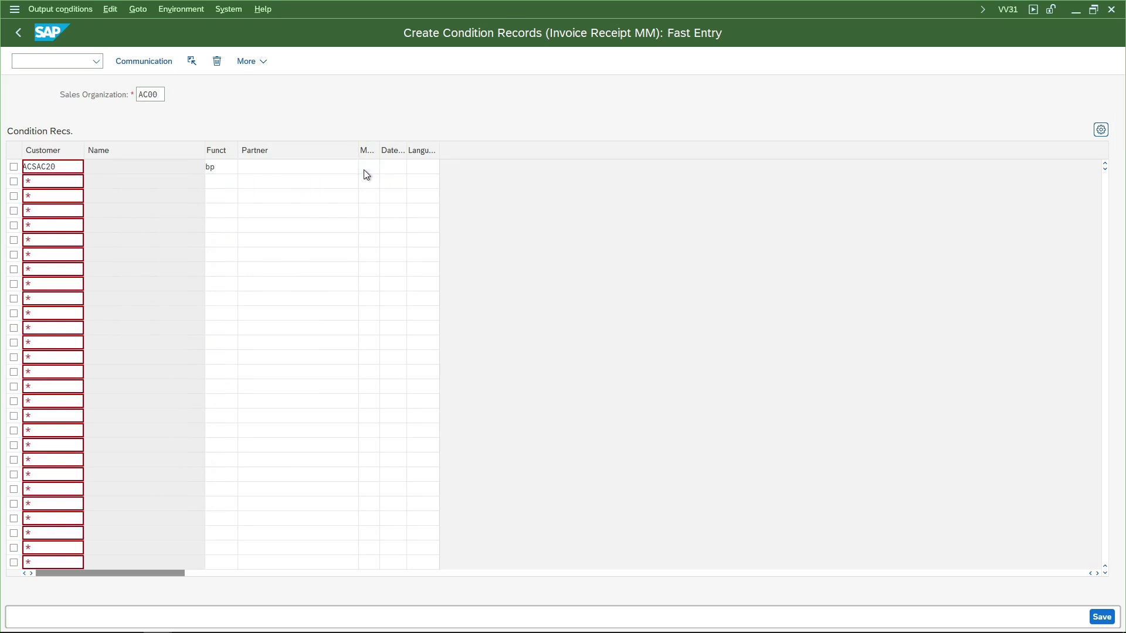
key("F4")
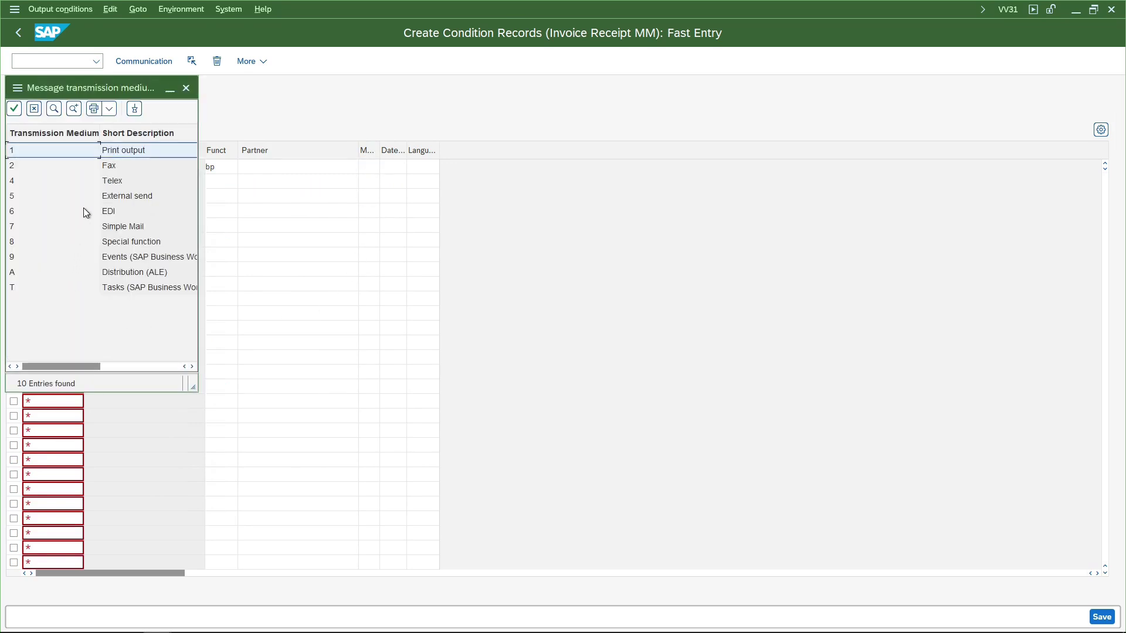
double_click(84, 211)
Step: Set the condition record's dispatch time to 4 (Send immediately)
left_click(393, 165)
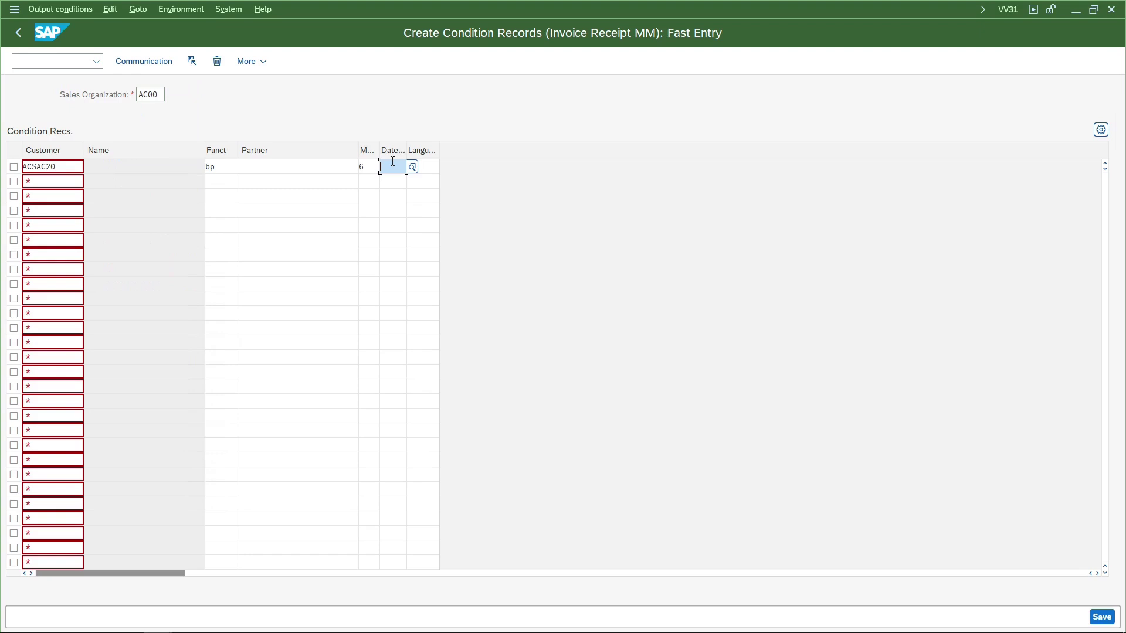
key("F4")
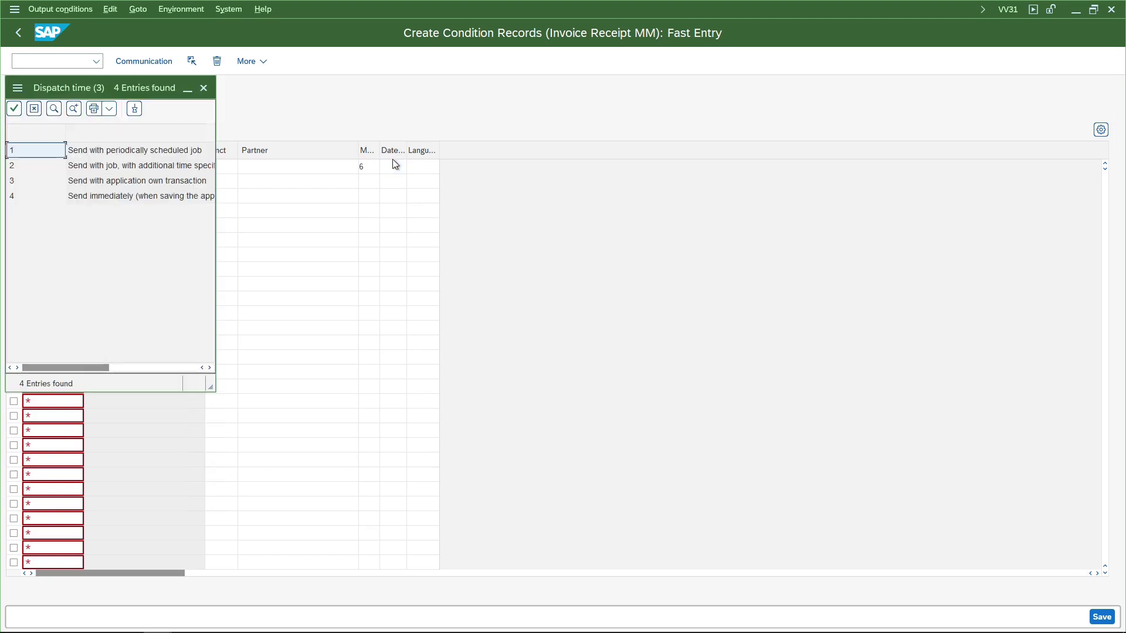
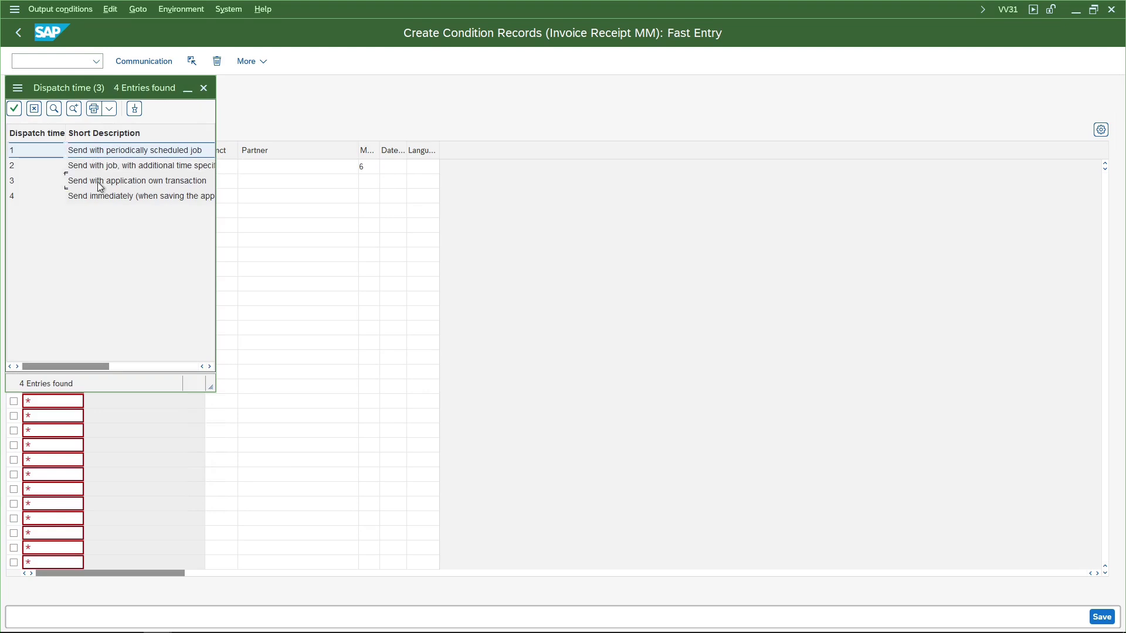
left_click(100, 182)
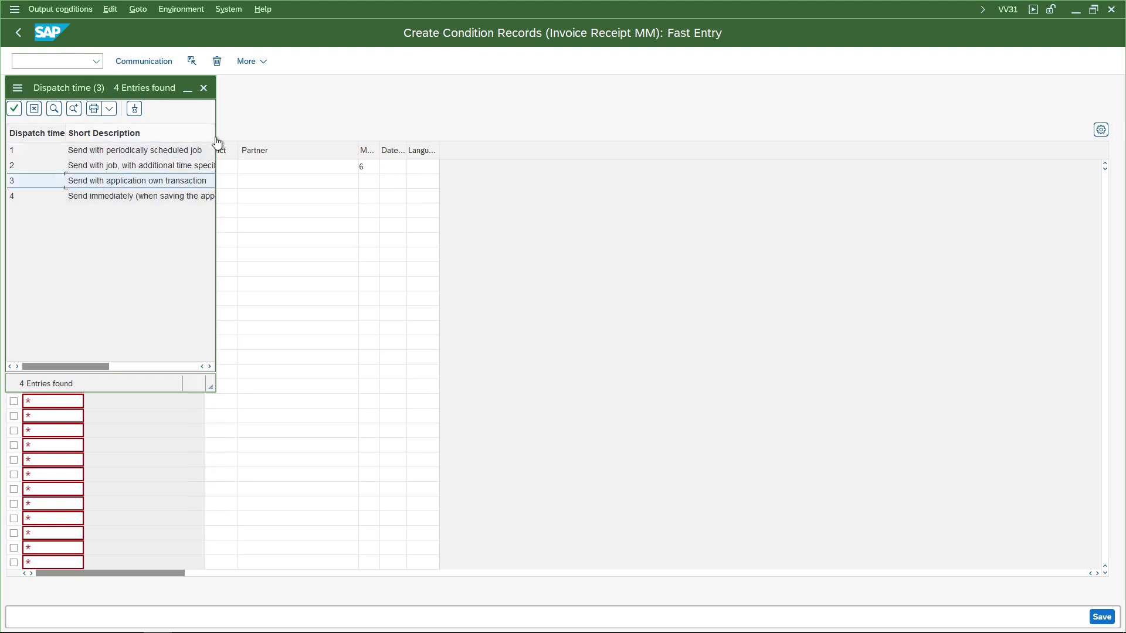
left_click(125, 200)
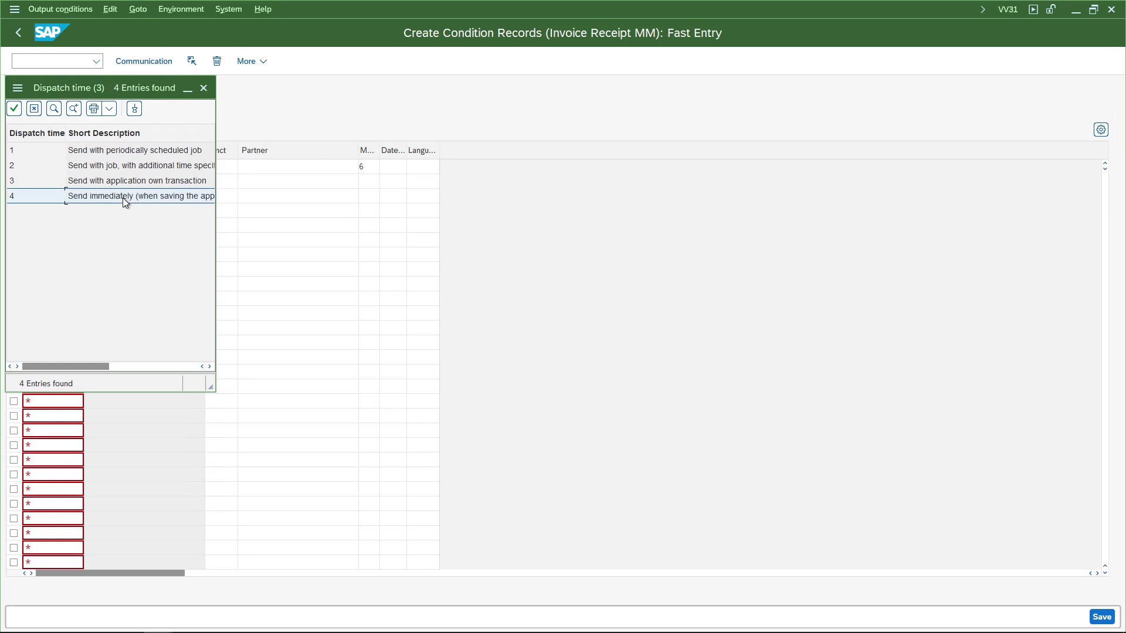
left_click(89, 154)
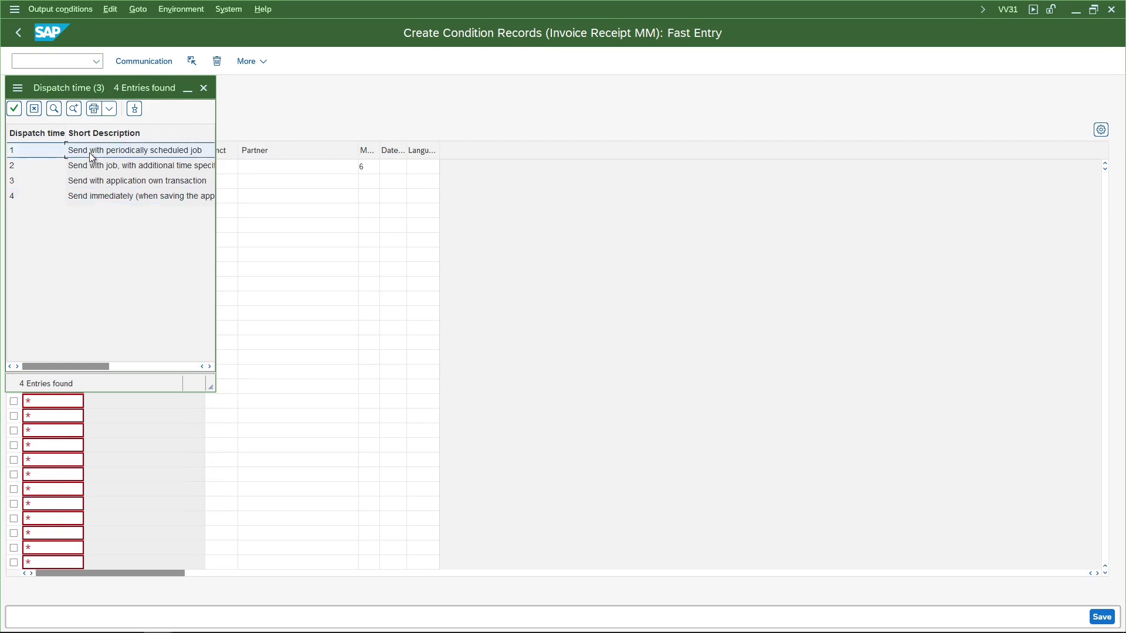
double_click(122, 197)
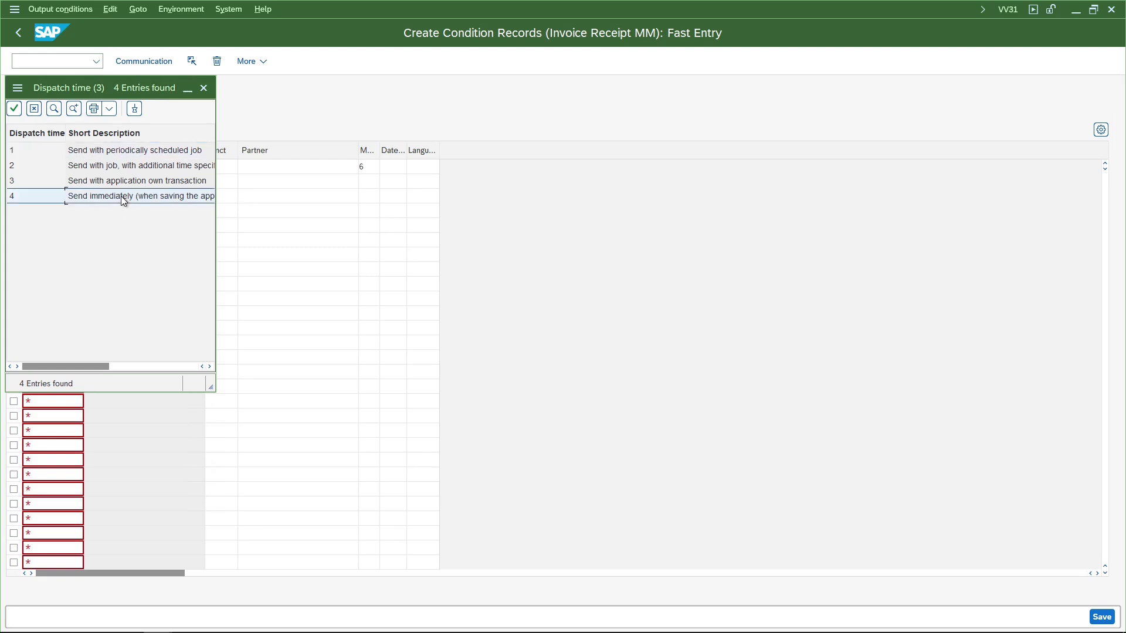
Step: Set the condition record's language to EN and save the record
left_click(432, 169)
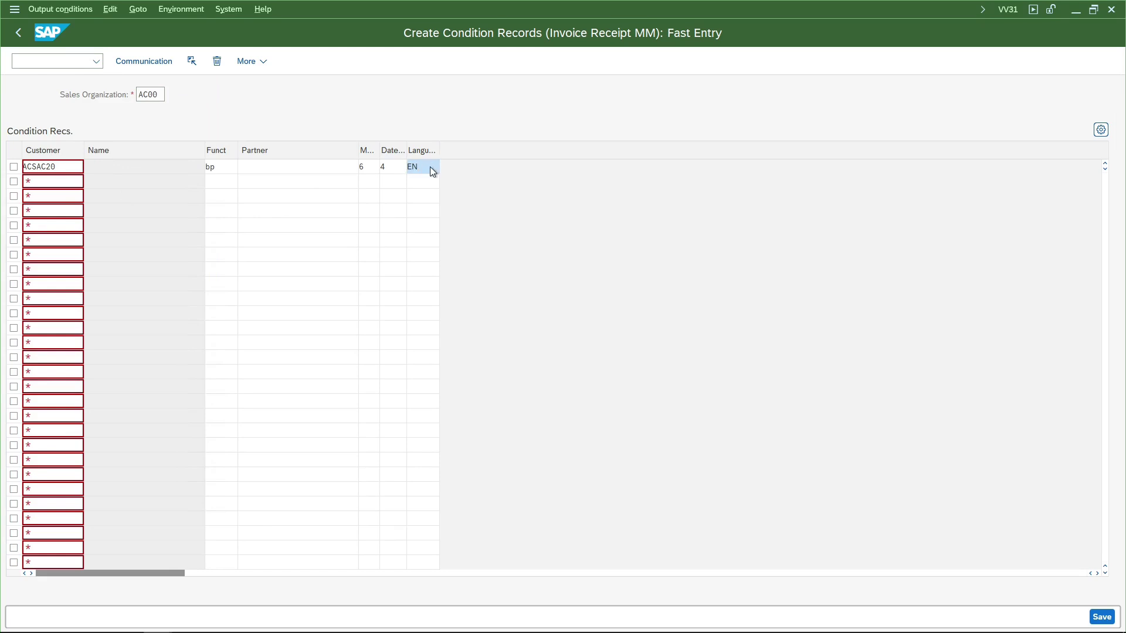
key("Return")
key("ctrl+s")
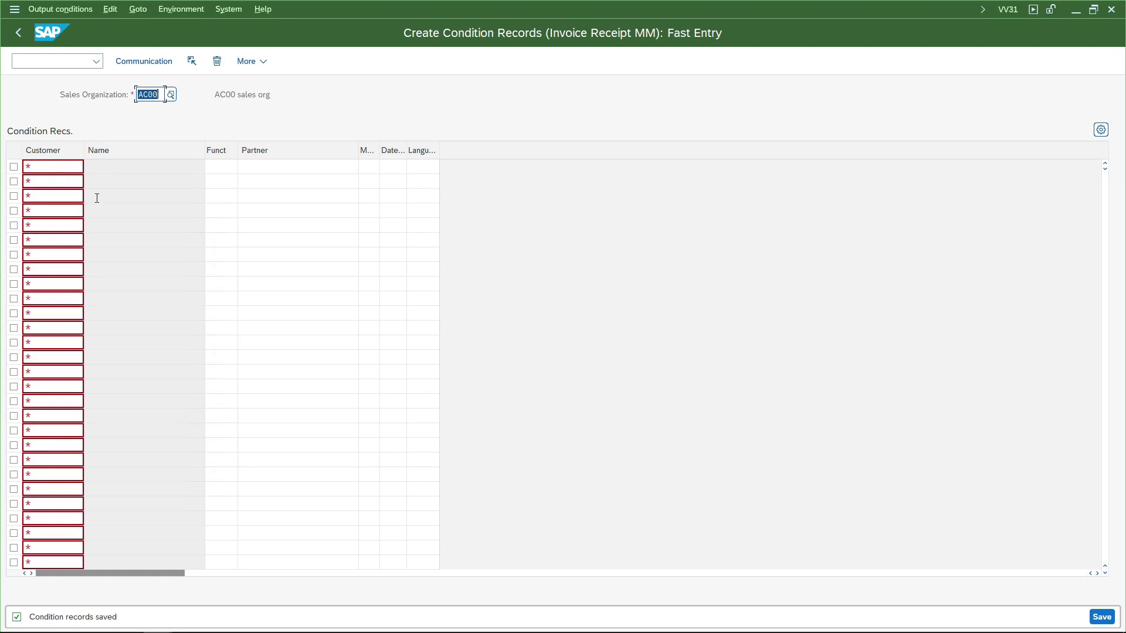
Step: Leave the RD04 condition record creation and return to the IMG structure
left_click(66, 170)
double_click(148, 95)
left_click(51, 165)
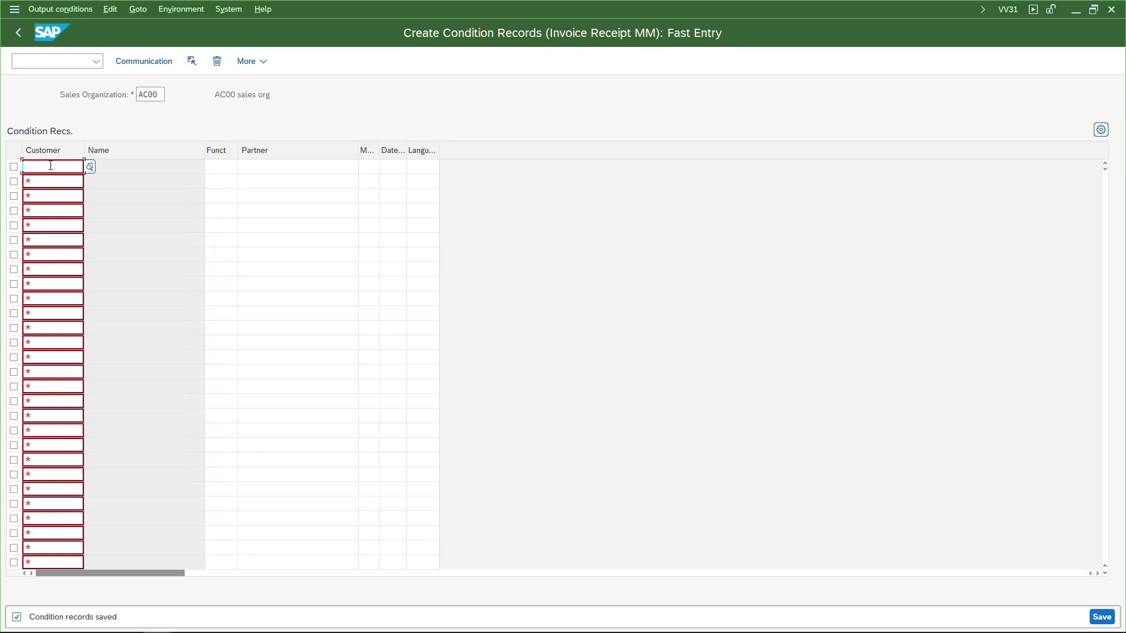
key("F3")
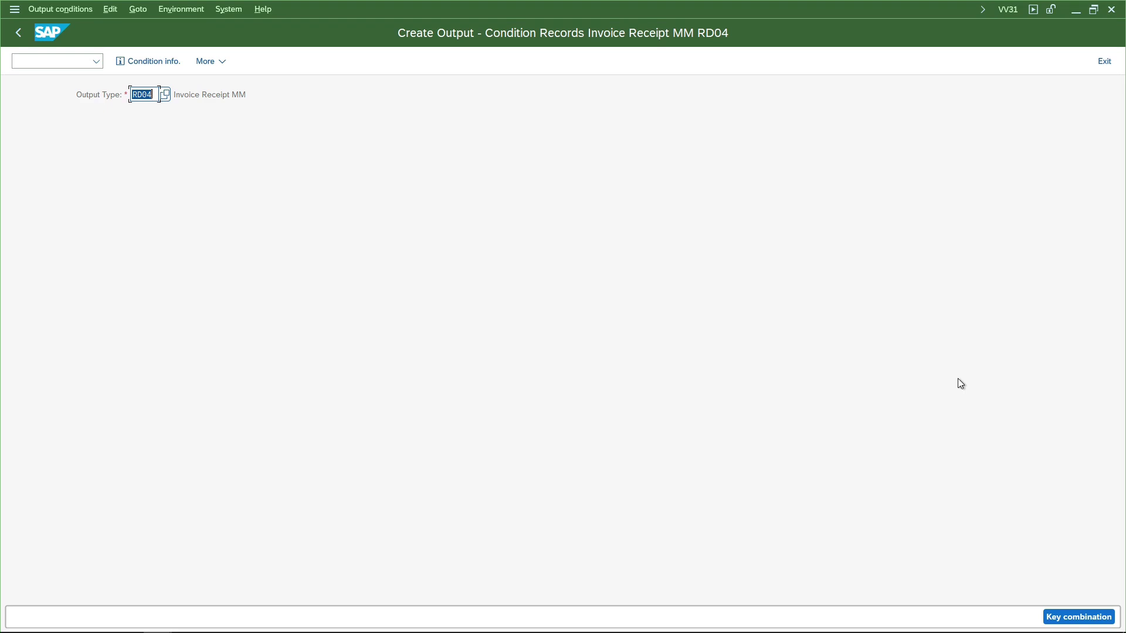
key("F3")
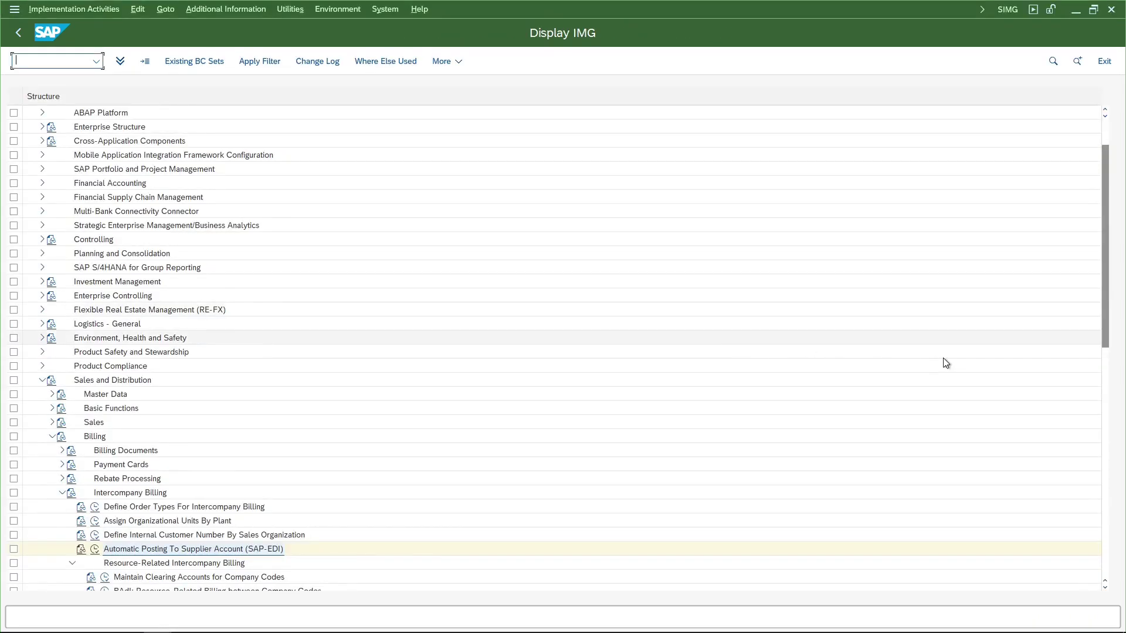
Step: Open Enter Program Parameters under Materials Management > Logistics Invoice Verification > Electronic Data Interchange (EDI) > IDoc
left_click(42, 380)
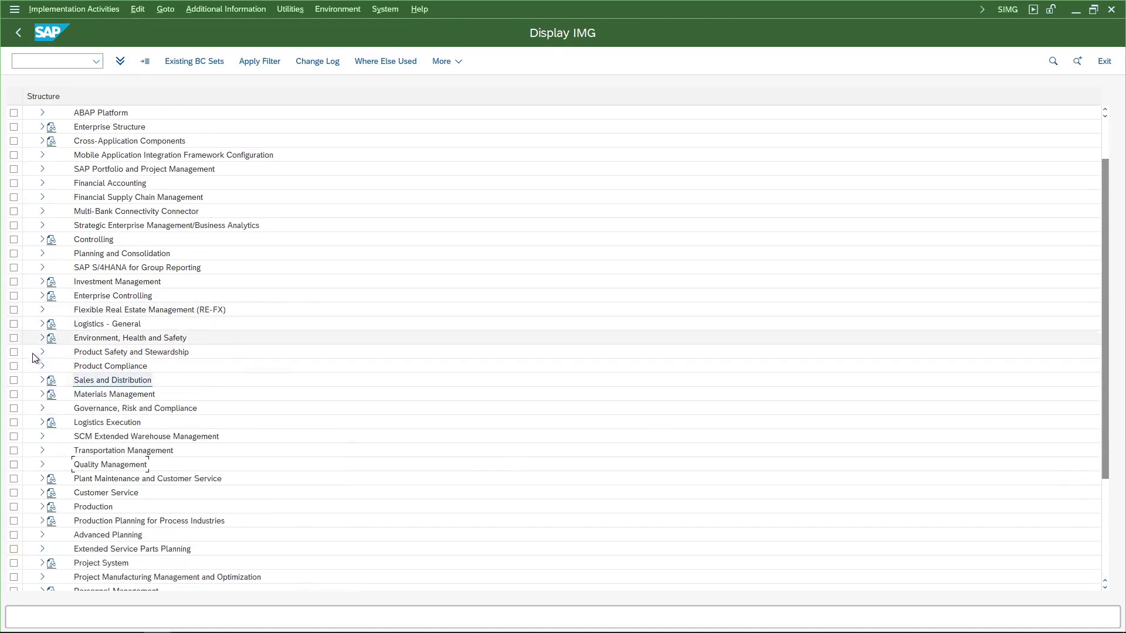
left_click(42, 395)
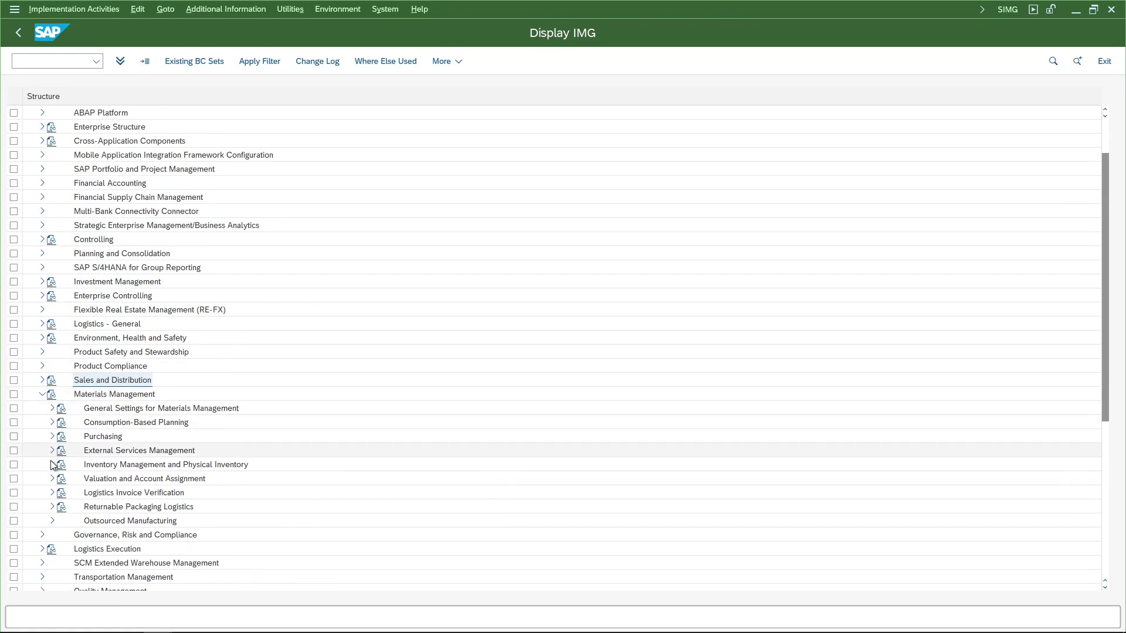
left_click(52, 493)
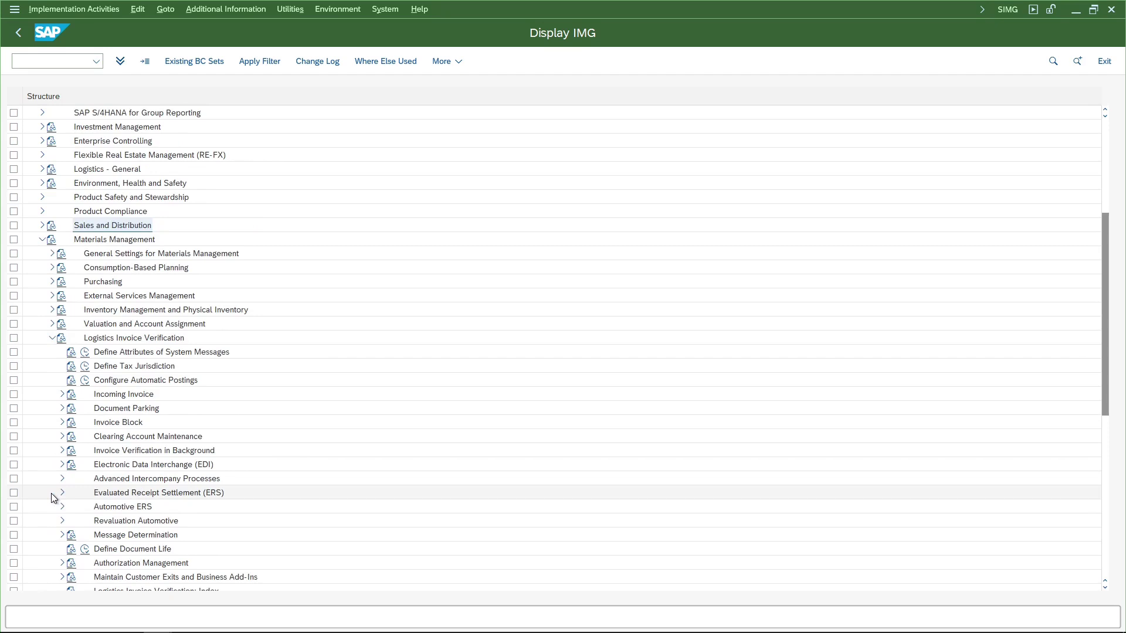
left_click(106, 469)
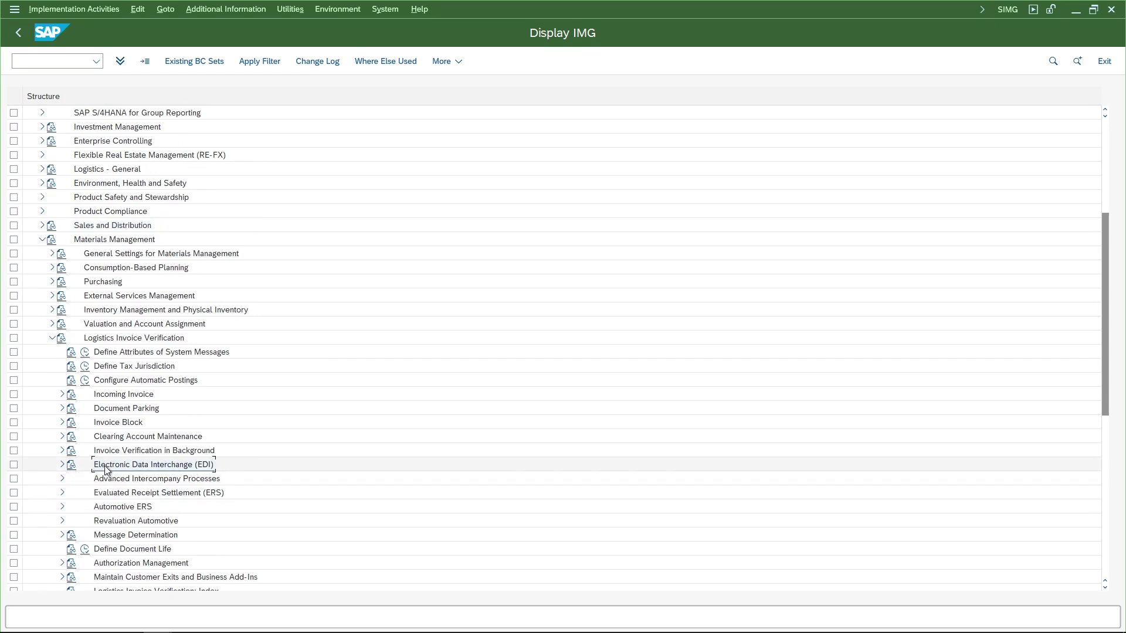
left_click(62, 466)
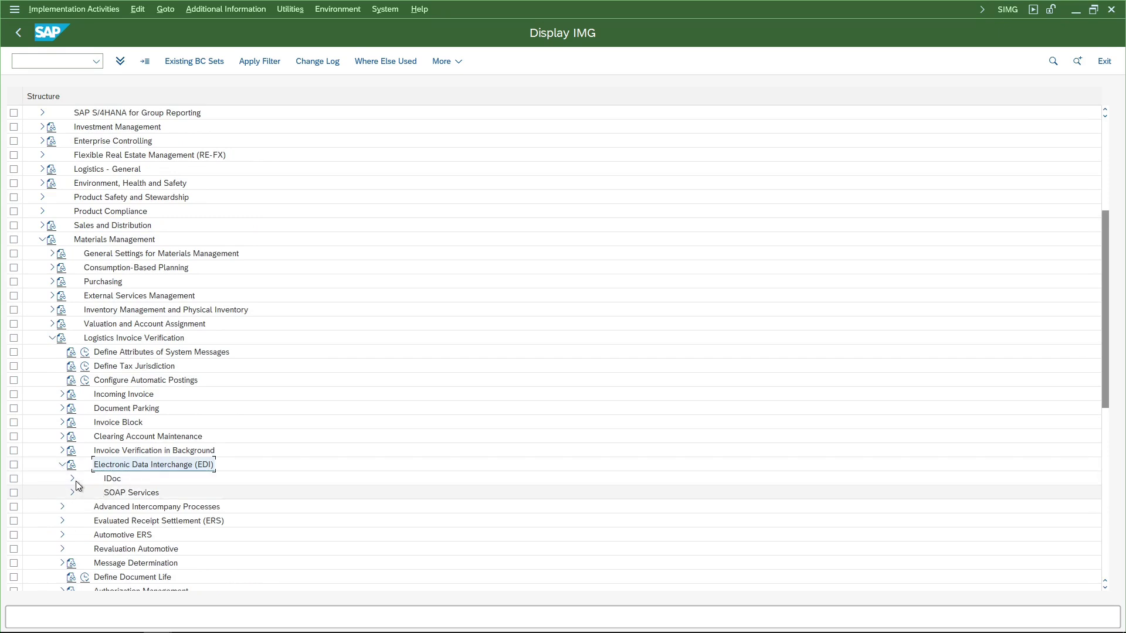
left_click(72, 479)
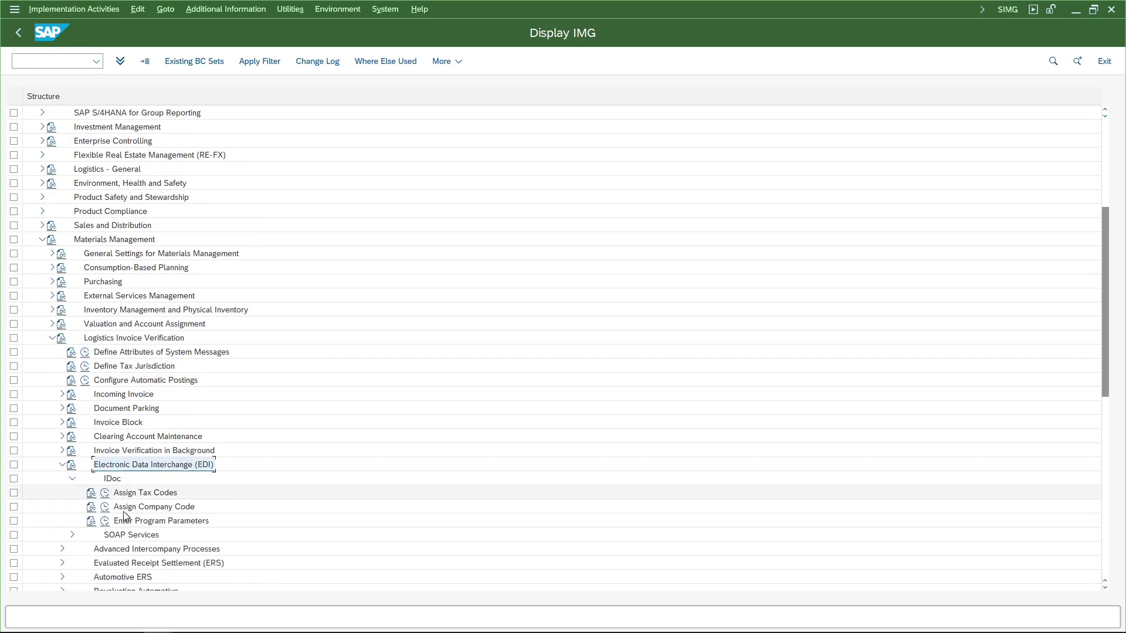
left_click(105, 521)
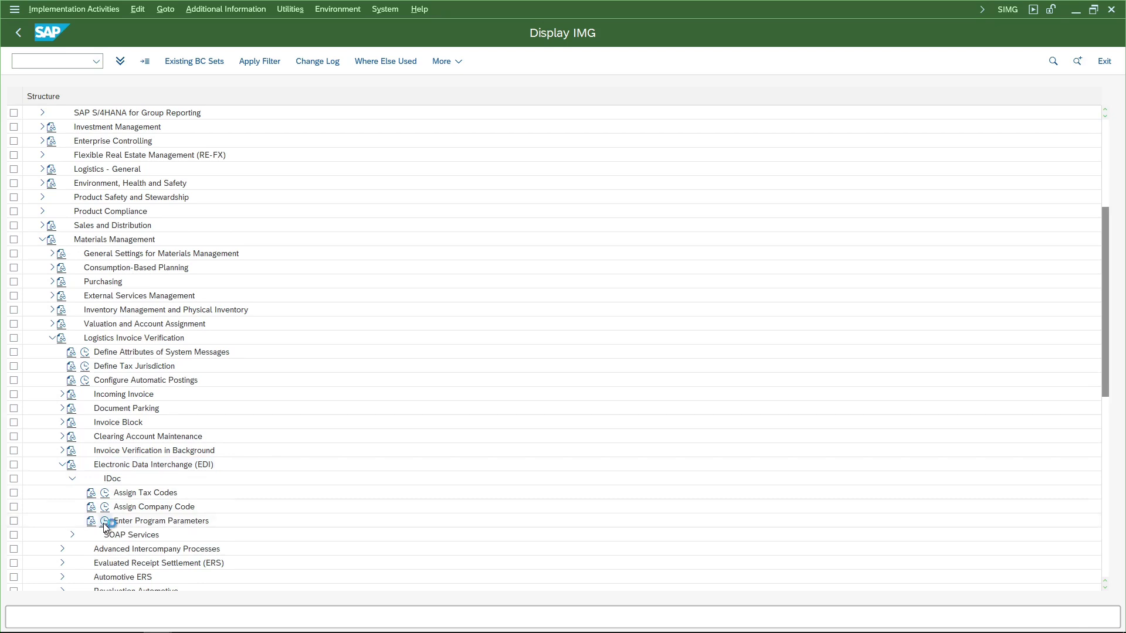
Step: Create a new EDI parameters entry with partner type LI, the AC00 intercompany supplier's partner number and company code AC20
key("Tab")
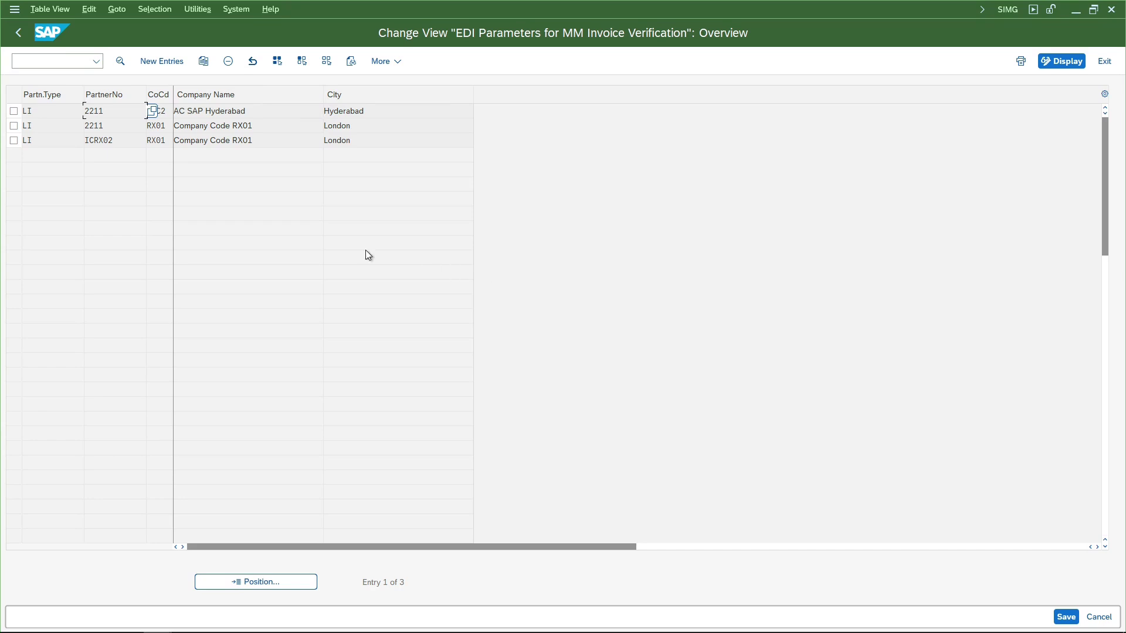
left_click(60, 111)
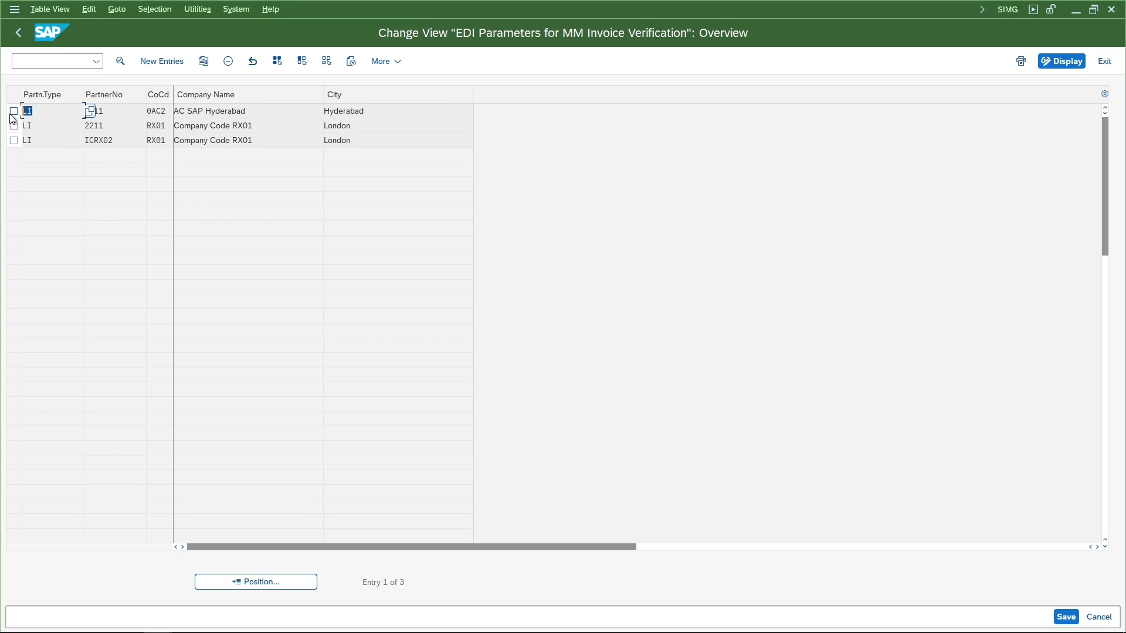
left_click(44, 113)
left_click(161, 62)
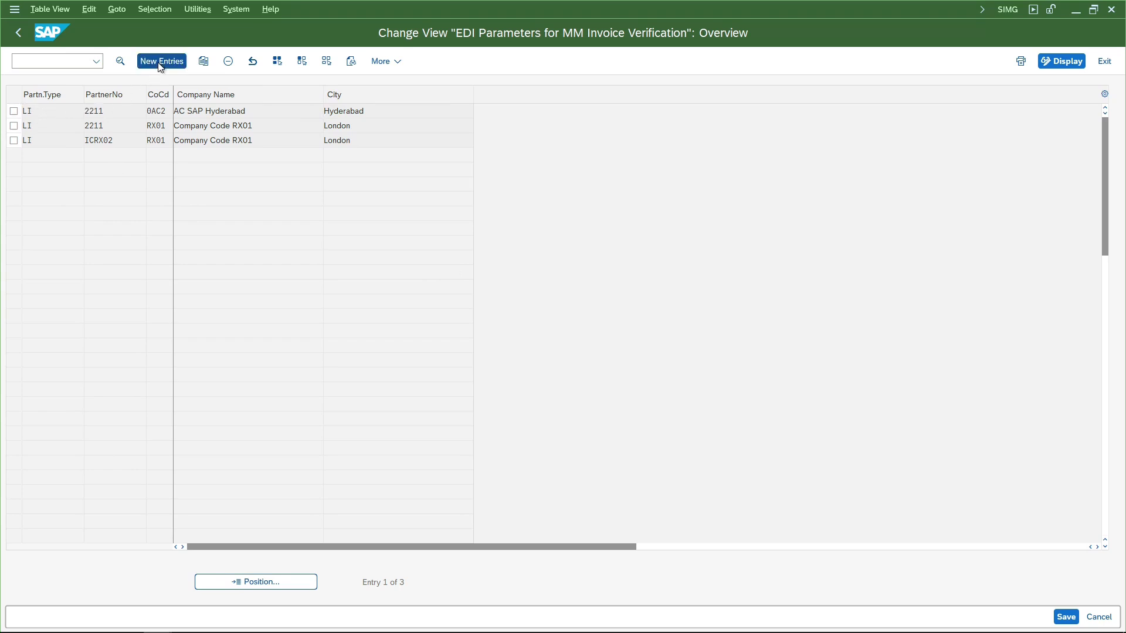
type("LI")
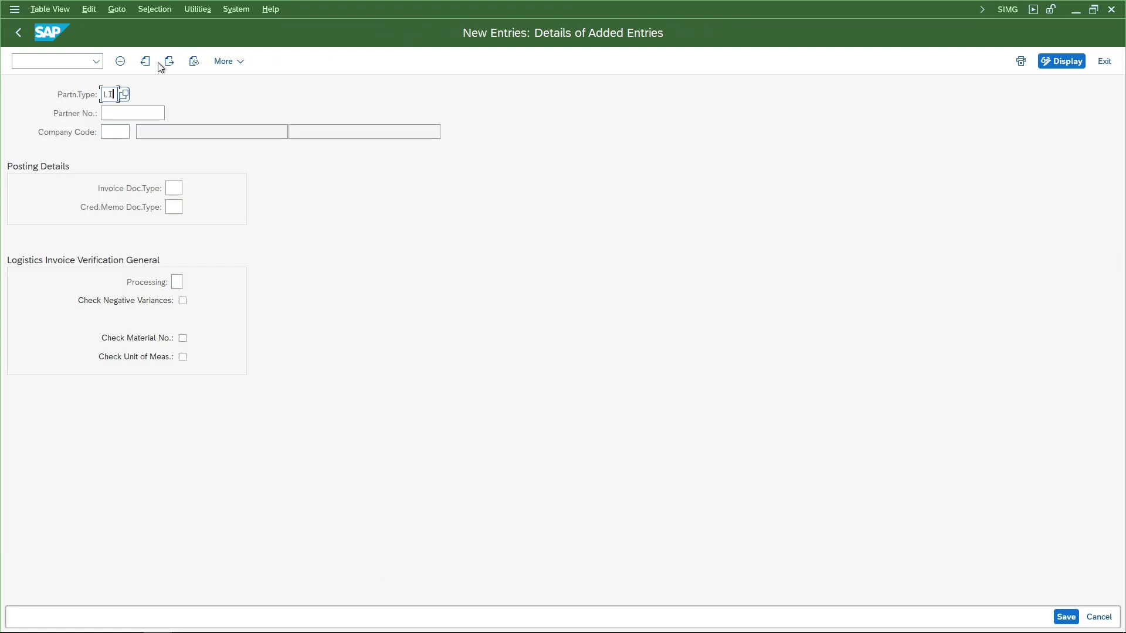
key("Tab")
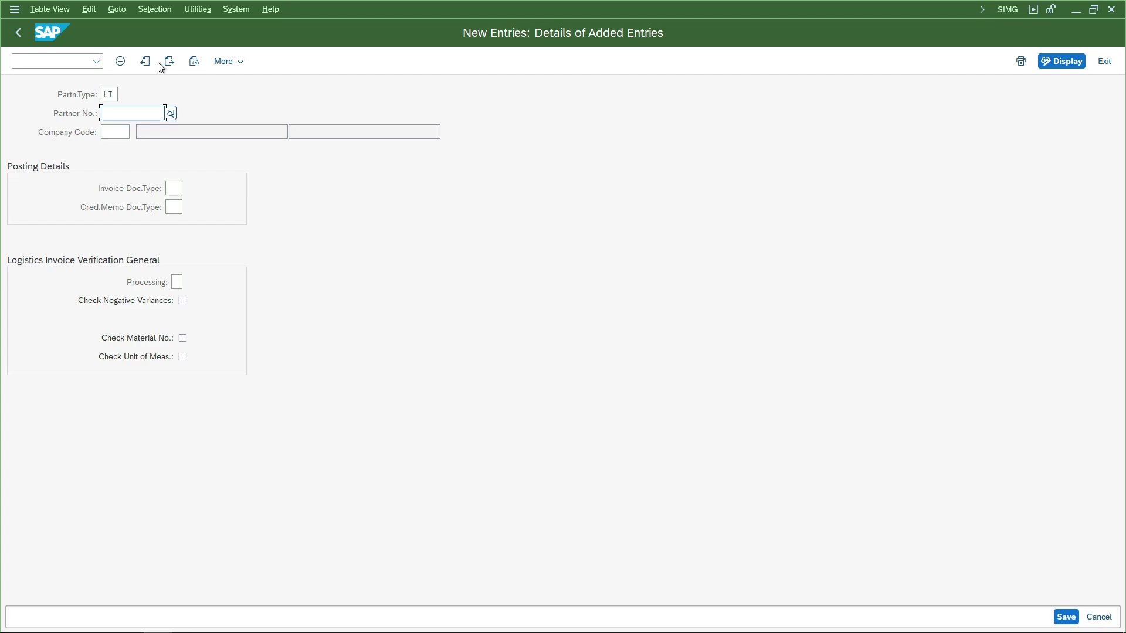
type("ACSAC0")
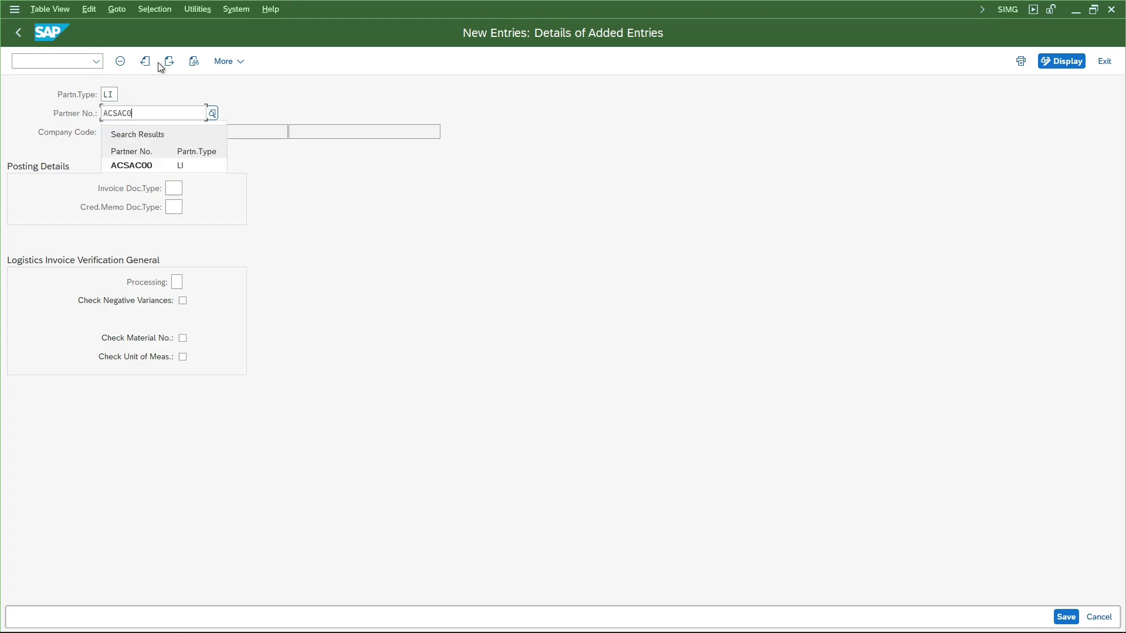
type("0")
key("Tab")
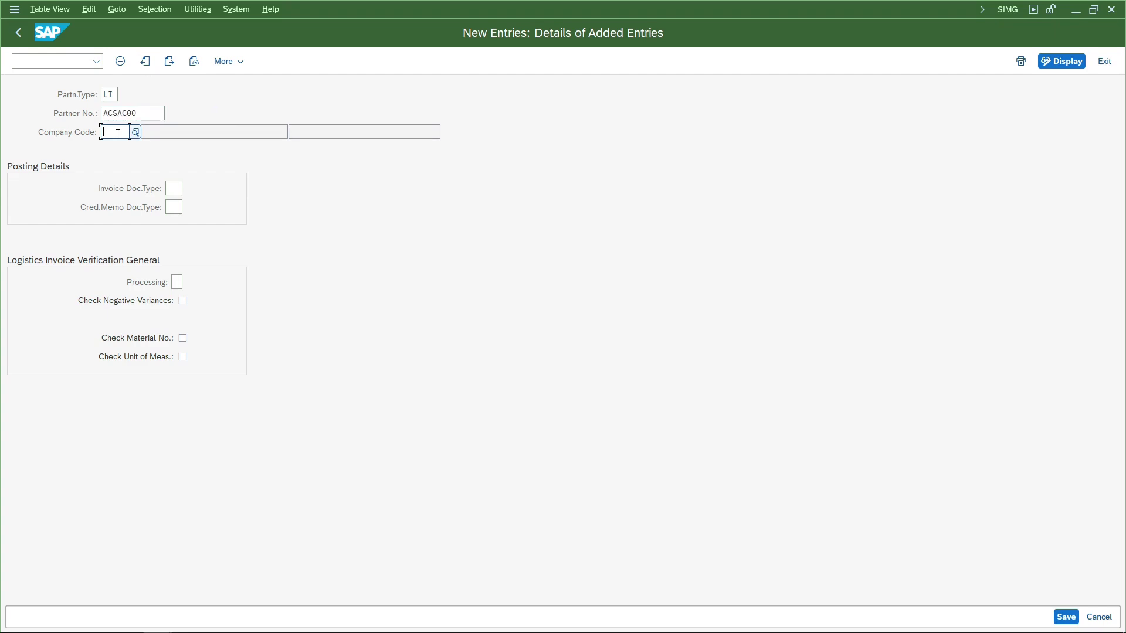
type("ACZ0")
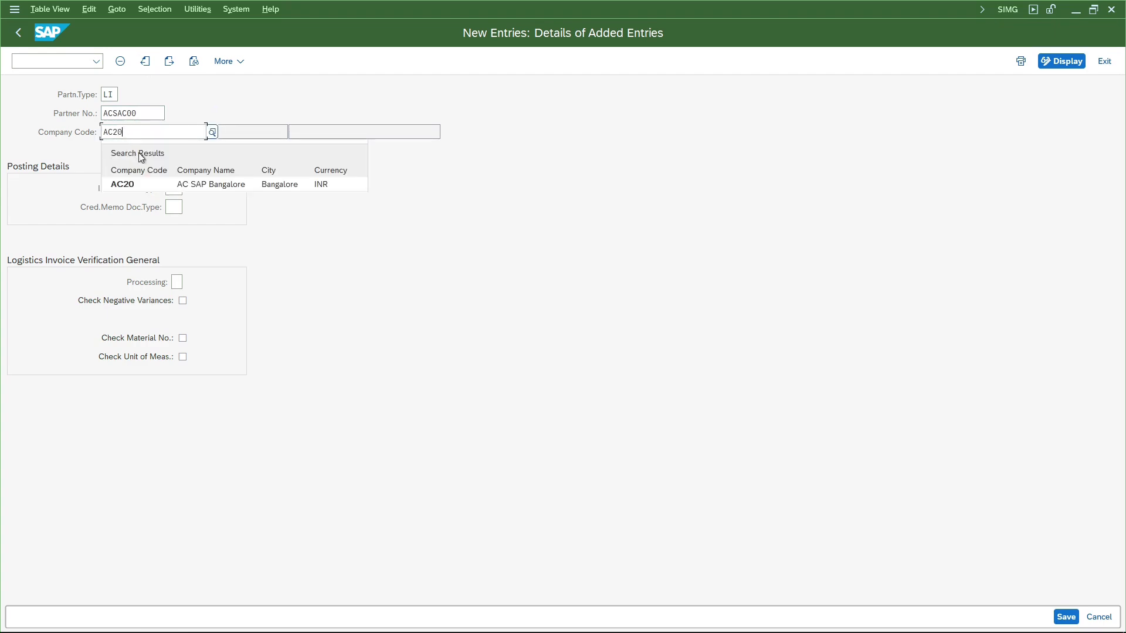
left_click(152, 181)
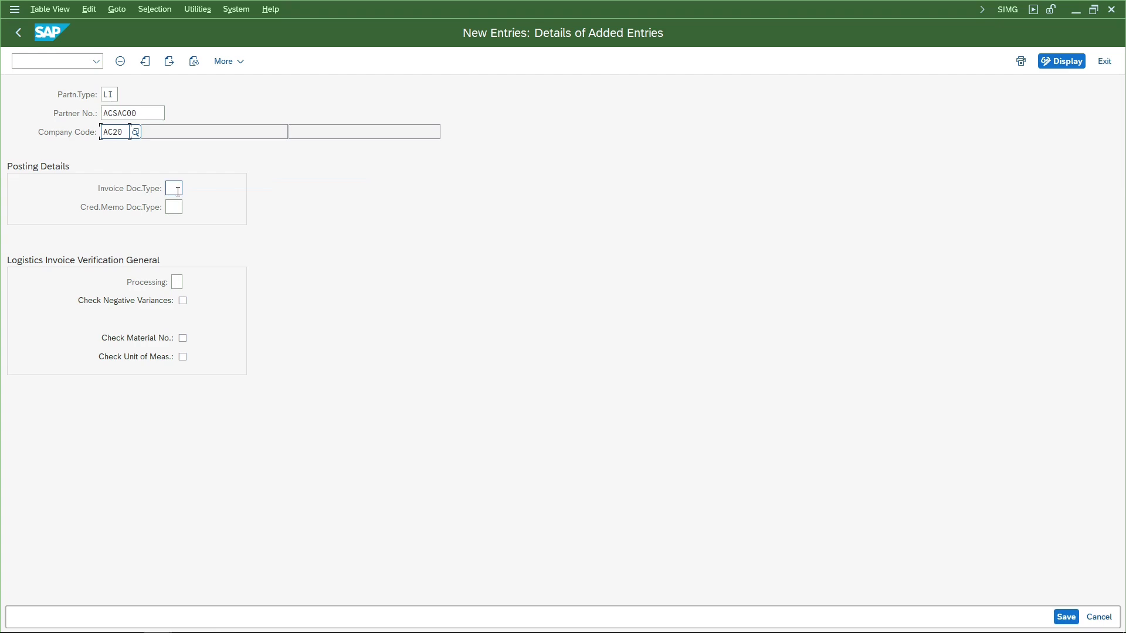
Step: Set the invoice document type to KR and the credit memo document type to KG, then save the entry to the proposed workbench request
left_click(177, 190)
type("KR")
key("Tab")
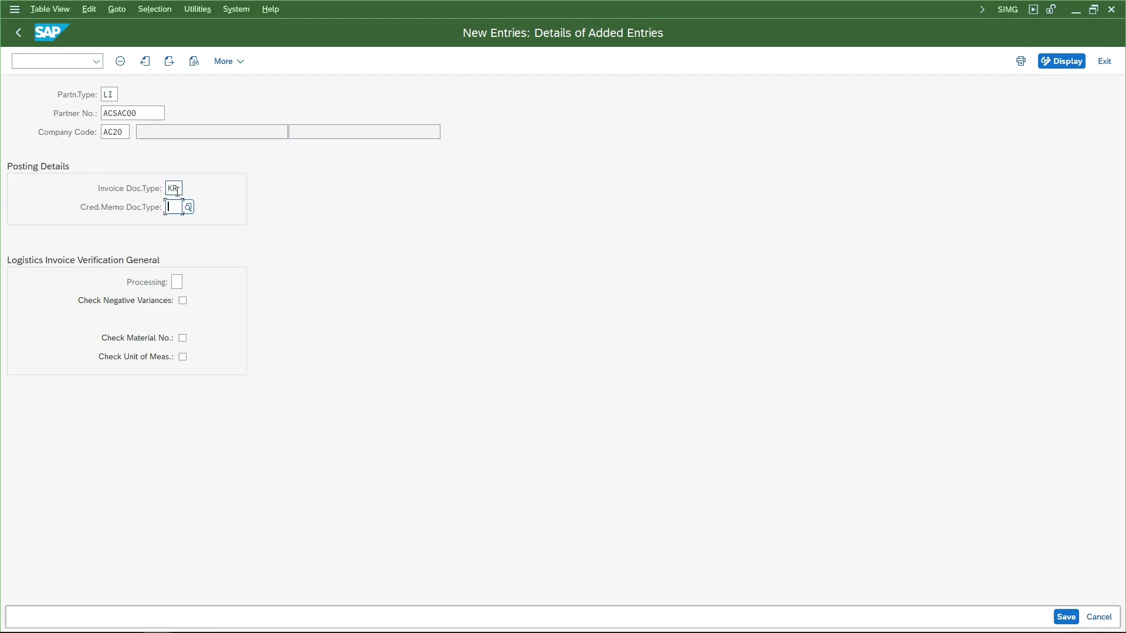
type("KG")
key("Tab")
key("ctrl+s")
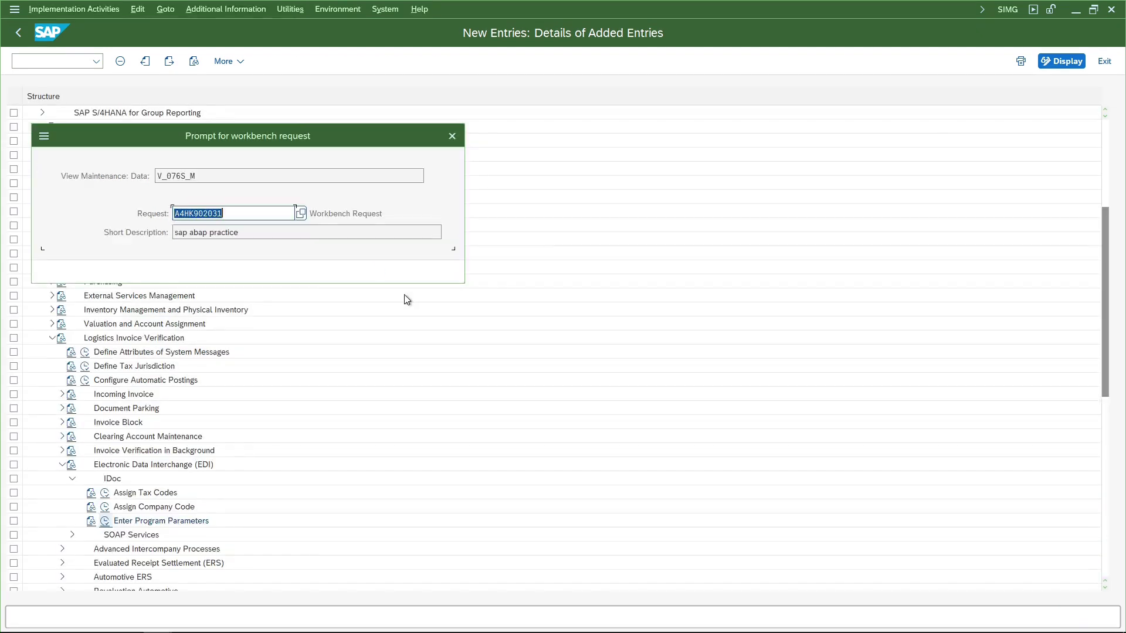
key("Return")
key("F3")
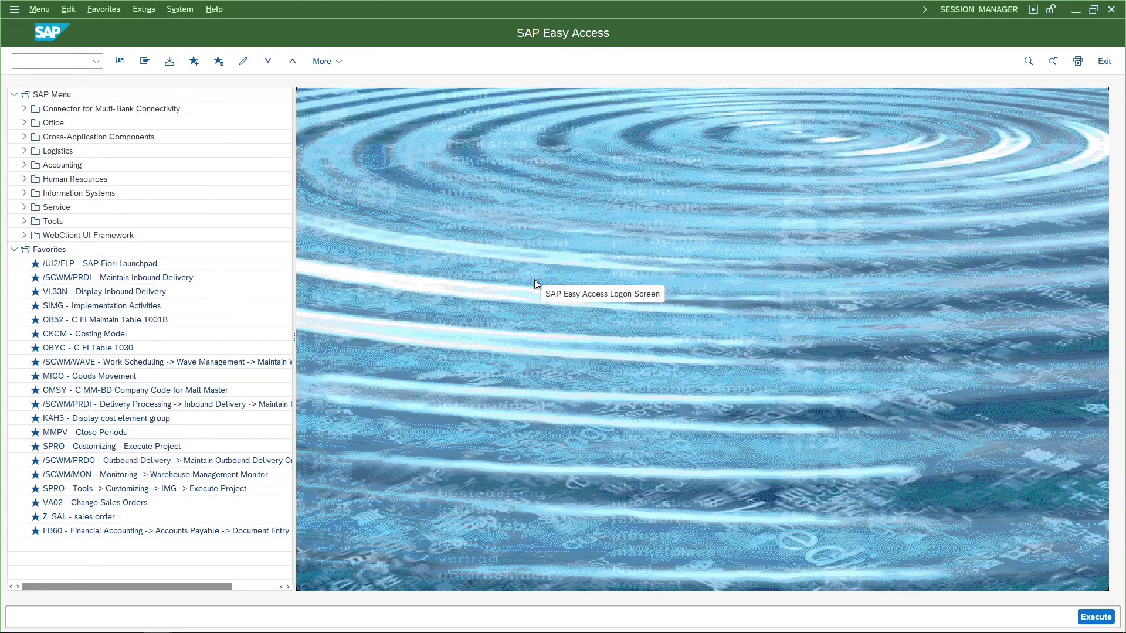
Step: Start transaction OBCA and begin a new entry for assigning the invoice's company name to a company code
left_click(65, 62)
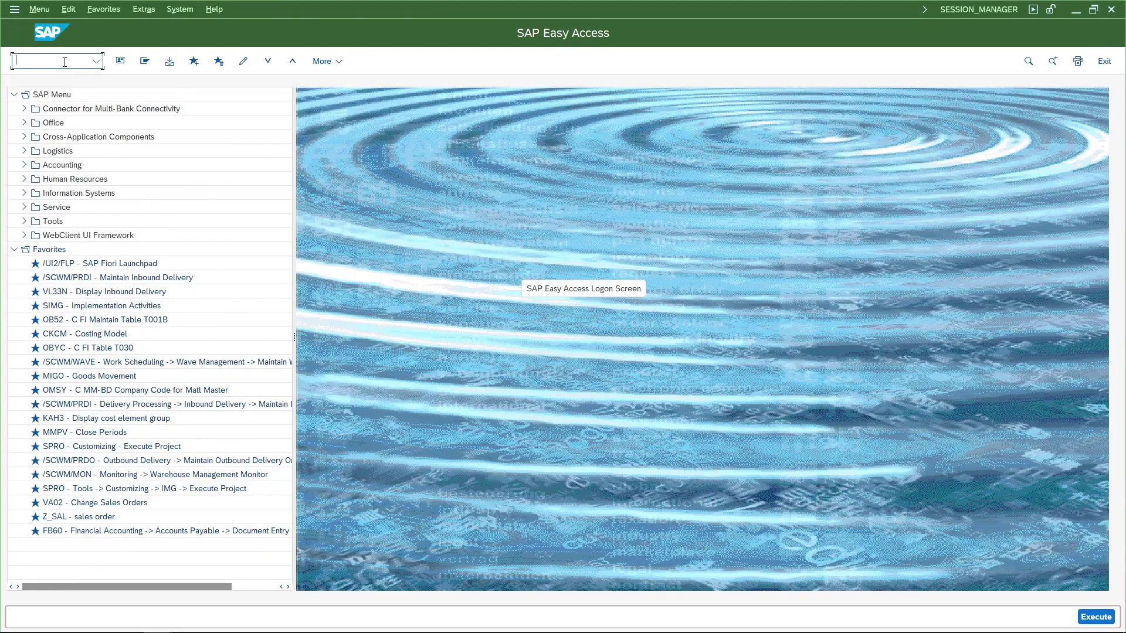
type("obca")
key("Return")
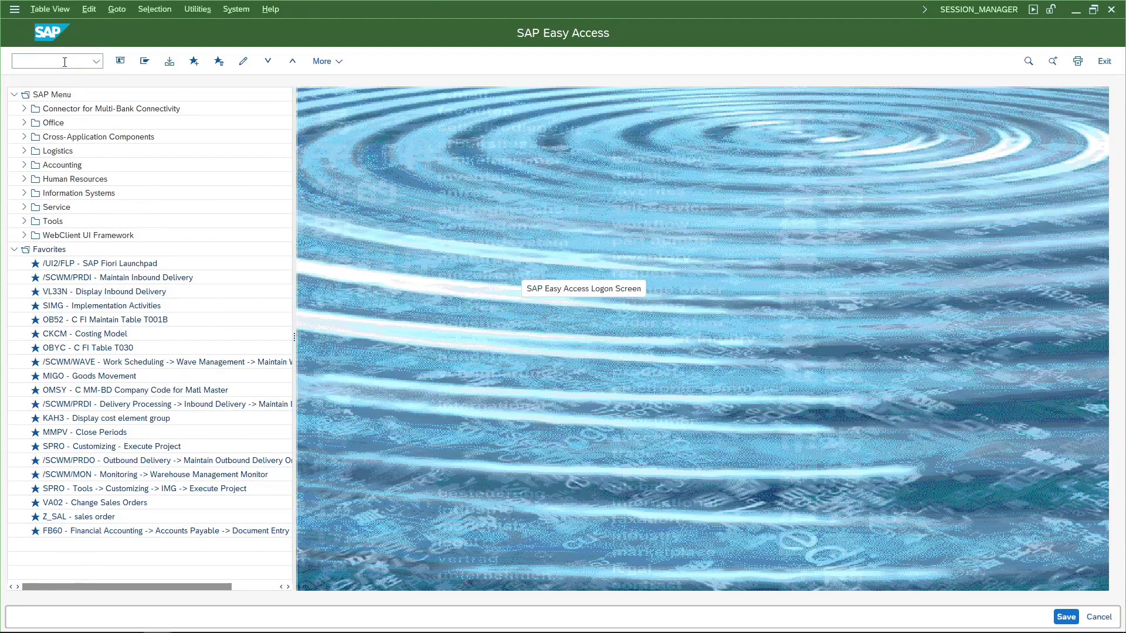
left_click(41, 111)
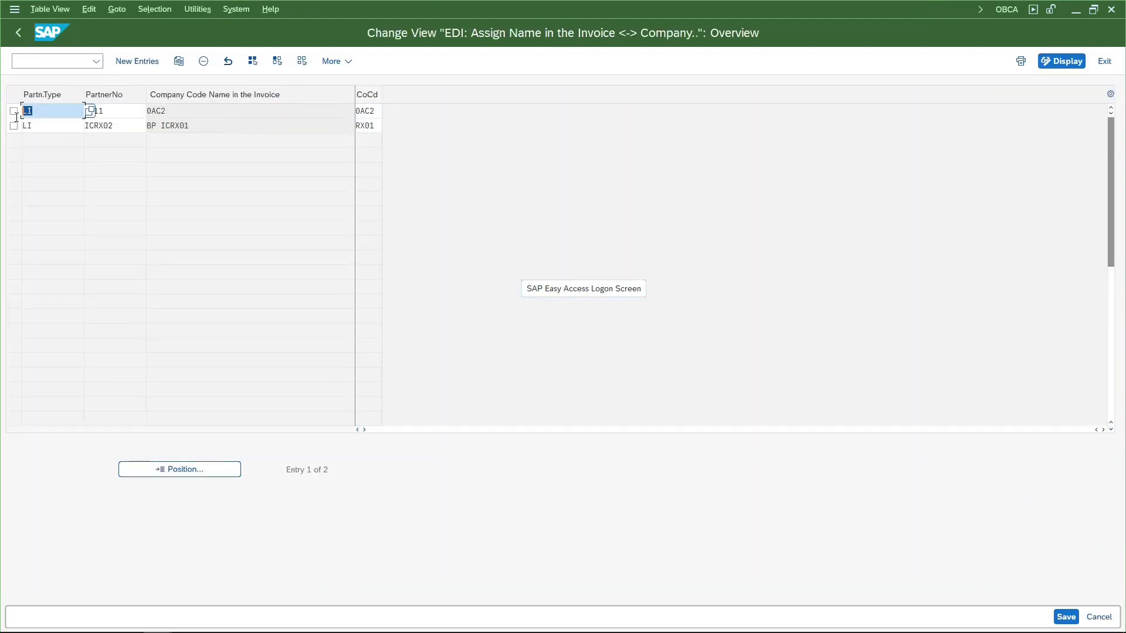
left_click(142, 66)
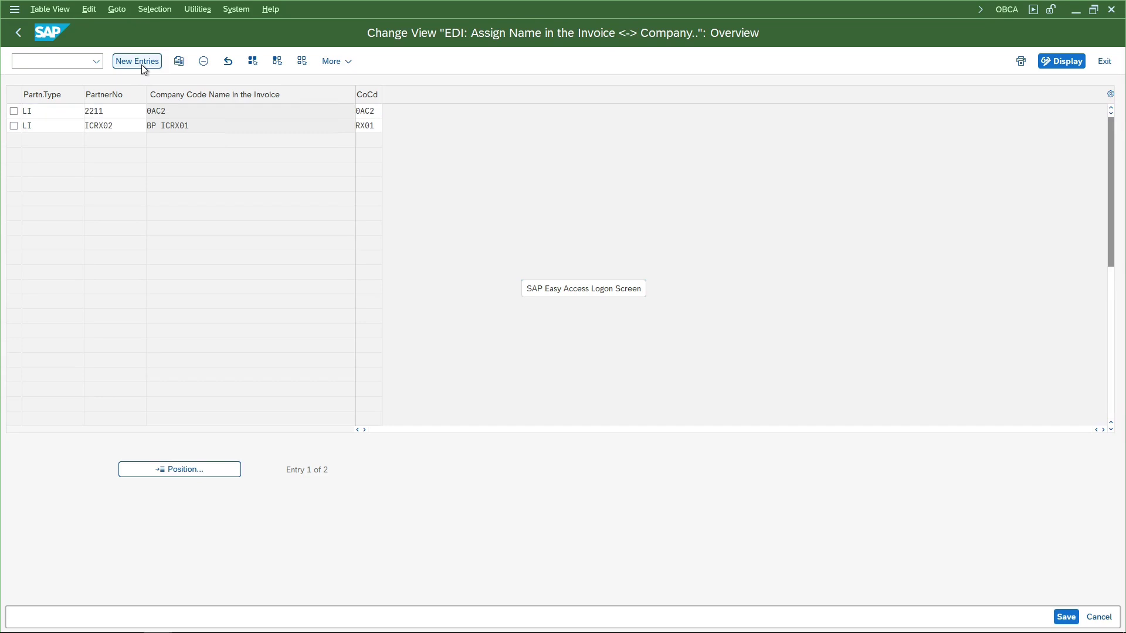
Step: Set the new entry's partner type to LI and enter the AC00 intercompany supplier's partner number
type("LI")
key("Tab")
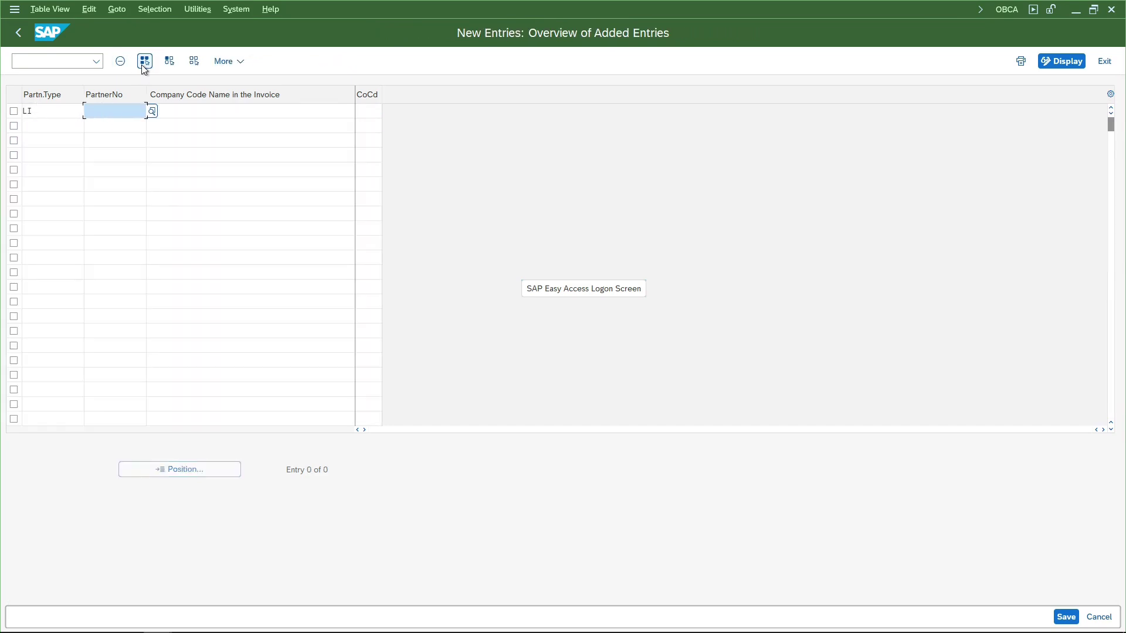
type("ACSAC20")
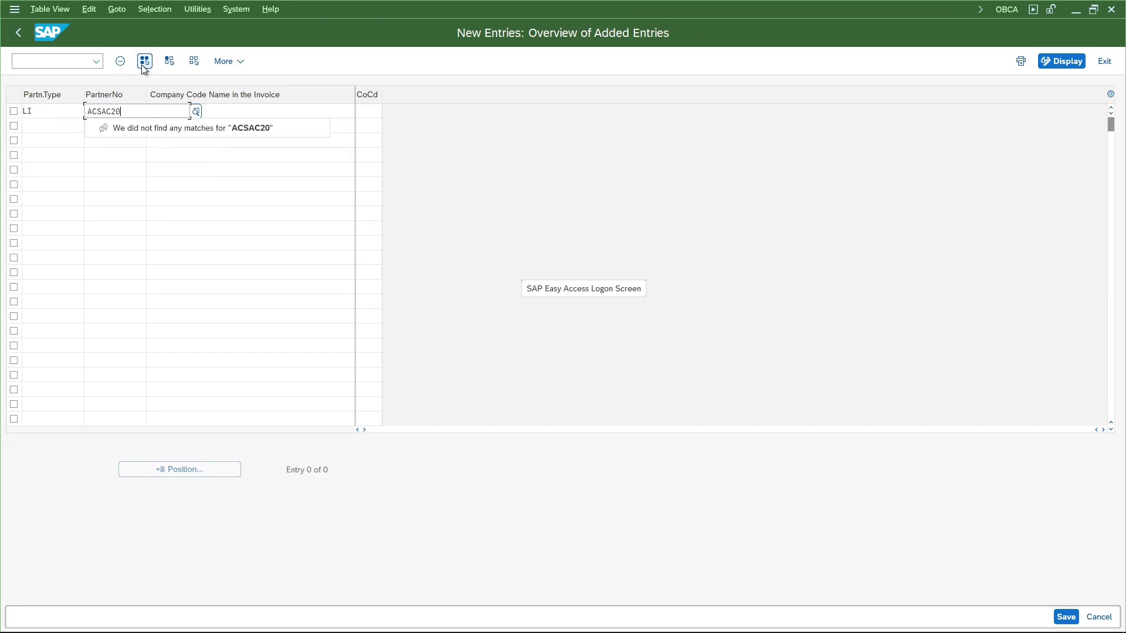
key("BackSpace")
key("BackSpace")
type("00")
key("Tab")
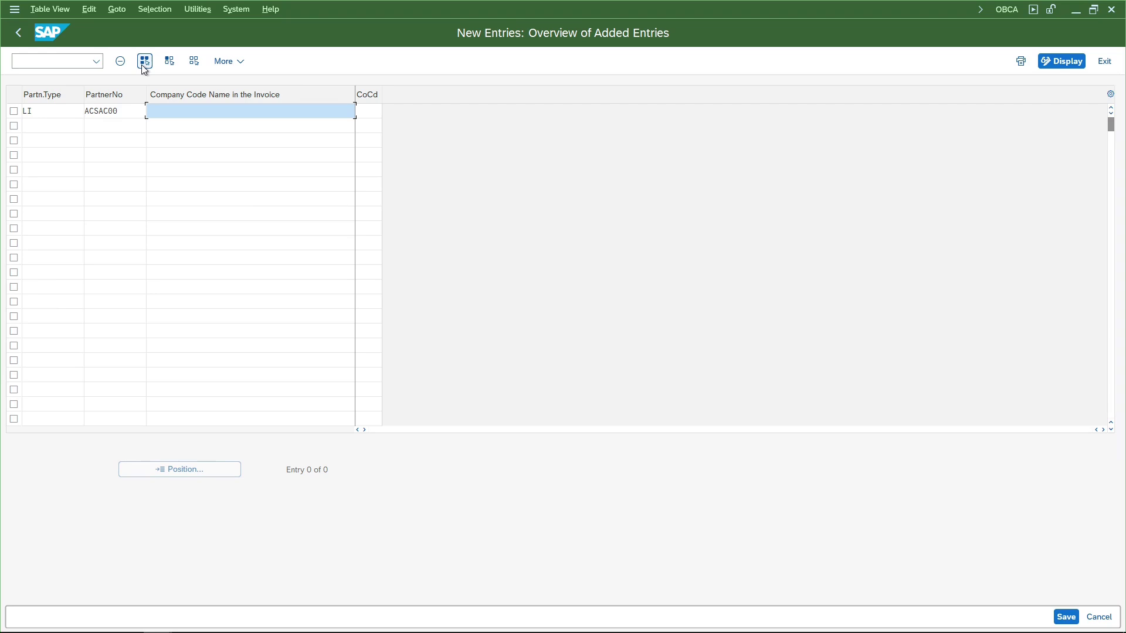
Step: Assign invoice company code name AC20 to company code AC20, save the entry and return to the SAP Easy Access screen
type("AC20")
key("Tab")
type("AC20")
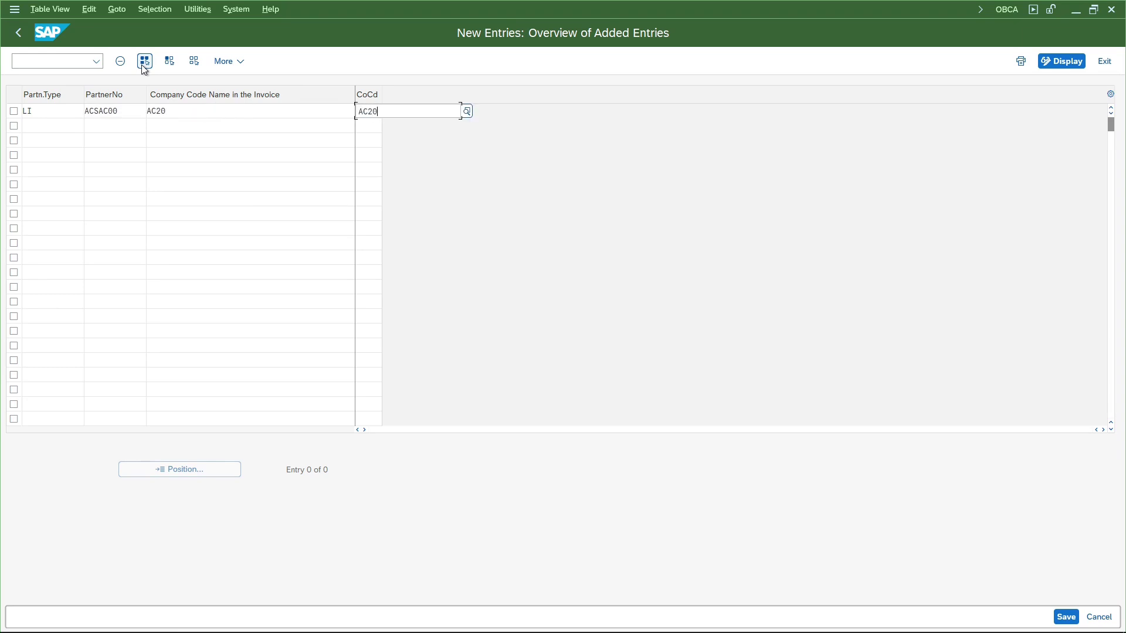
key("Return")
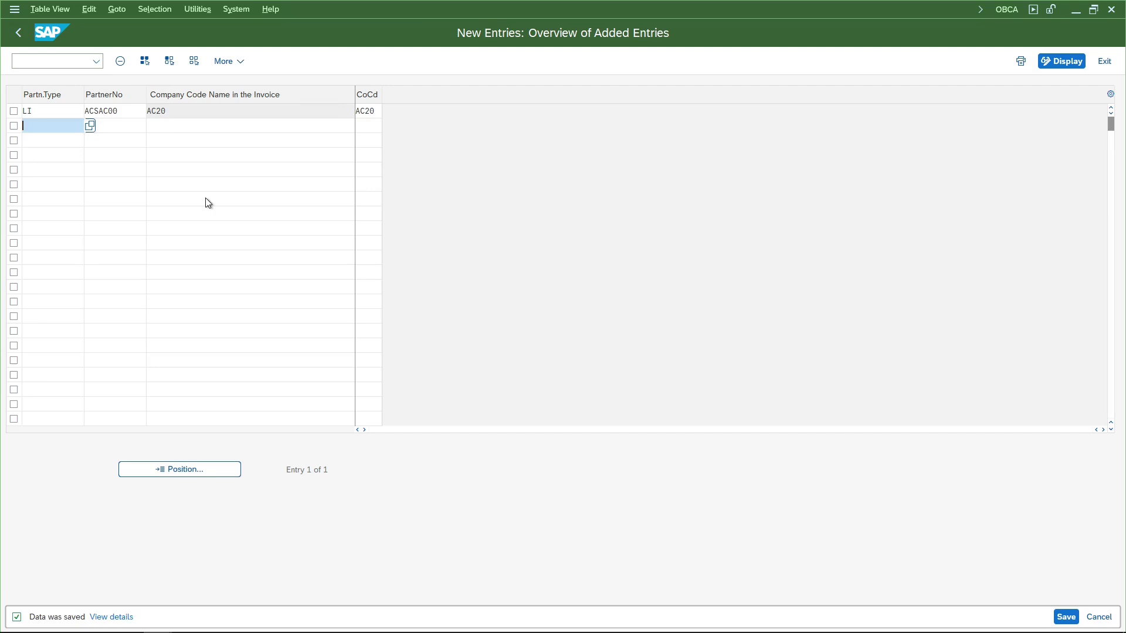
key("F3")
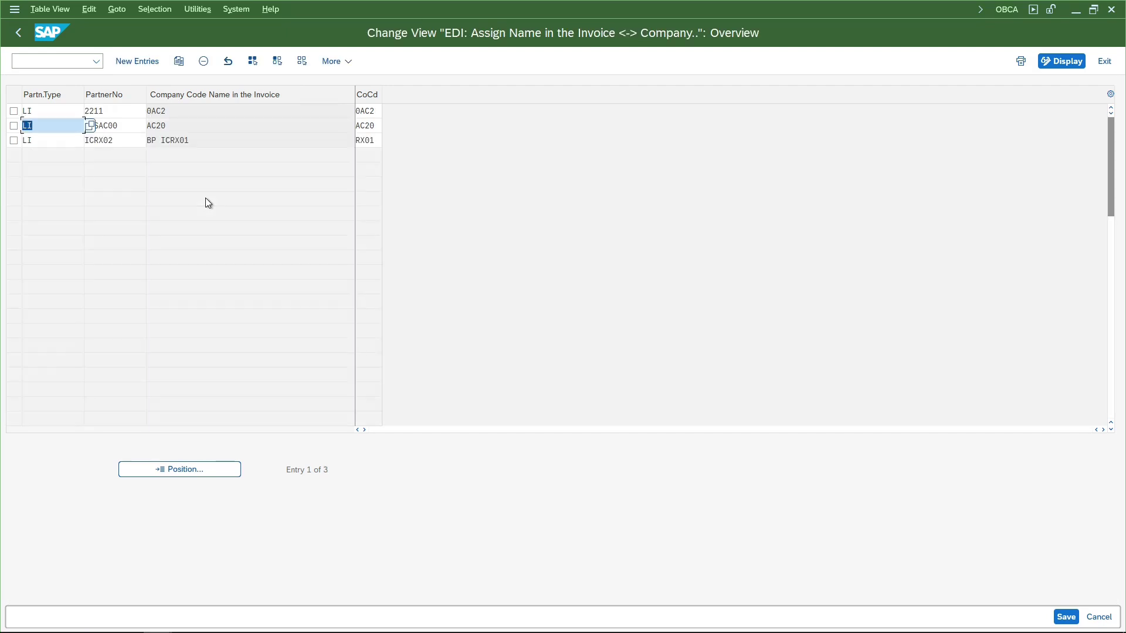
key("F3")
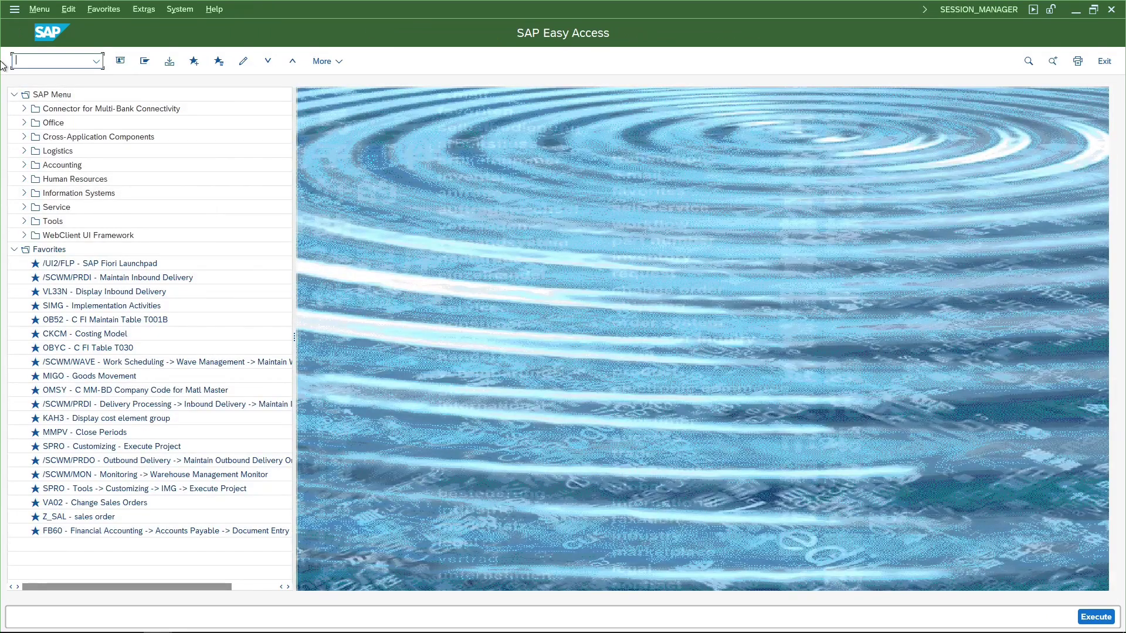
Step: Start transaction OBCB with work area partner type LI, the AC00 intercompany supplier's partner number and company code AC20
type("obcb")
key("Return")
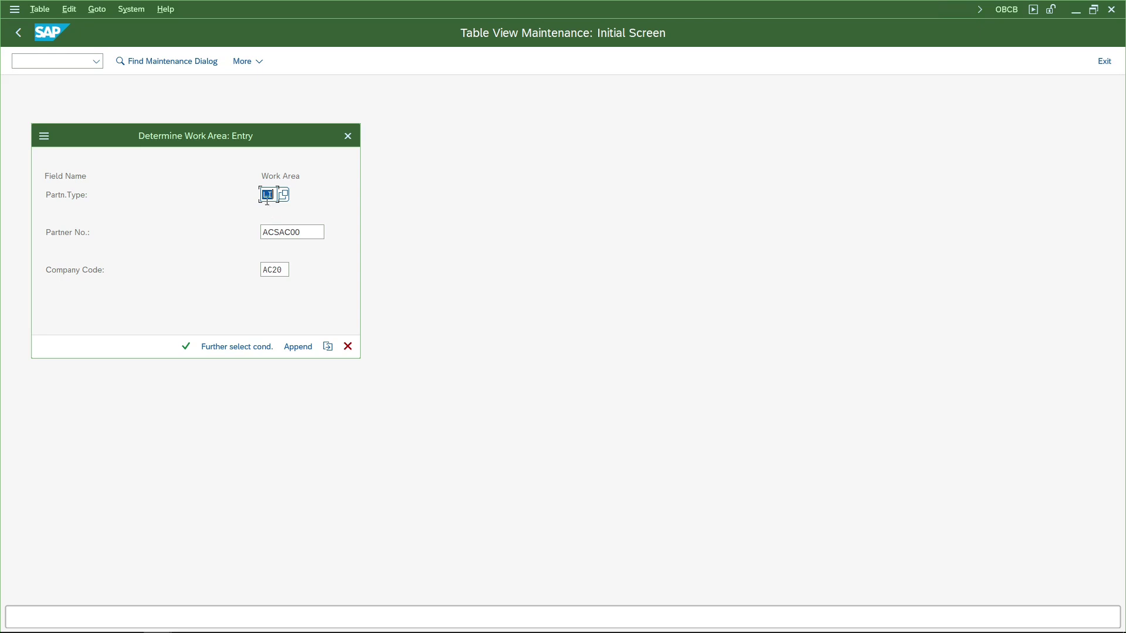
left_click(269, 195)
left_click_drag(302, 232, 254, 232)
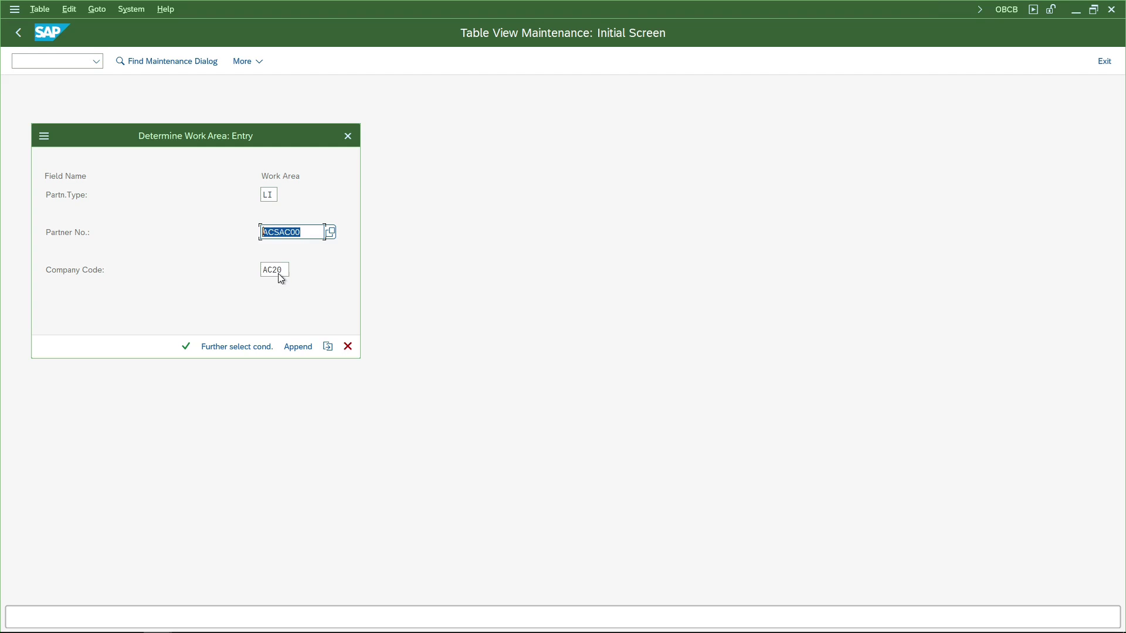
left_click_drag(287, 270, 255, 272)
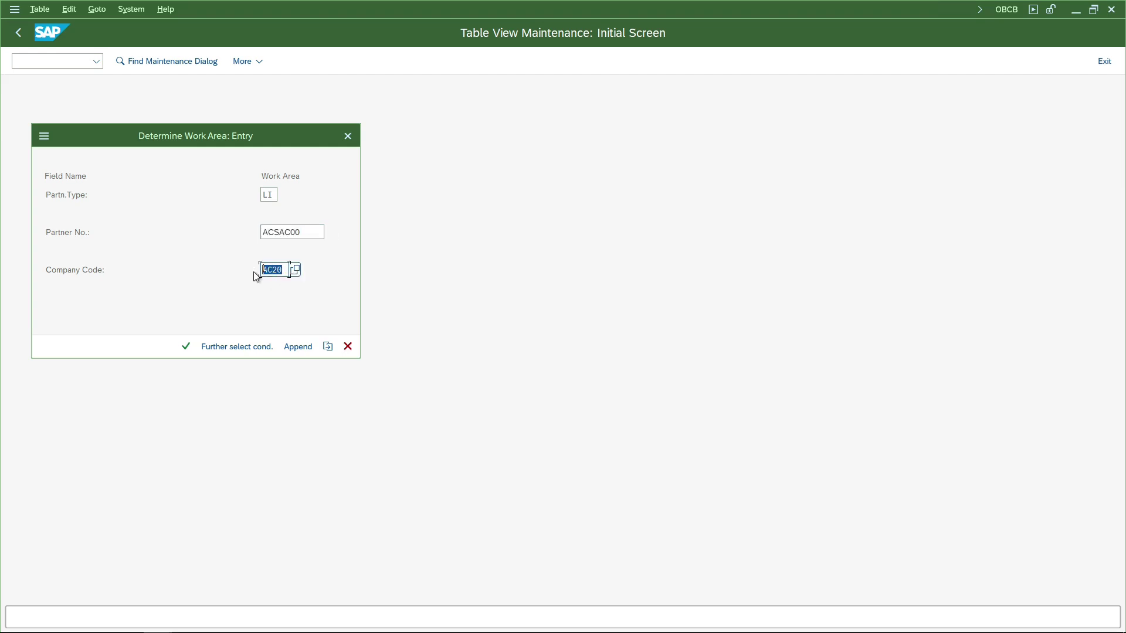
key("Return")
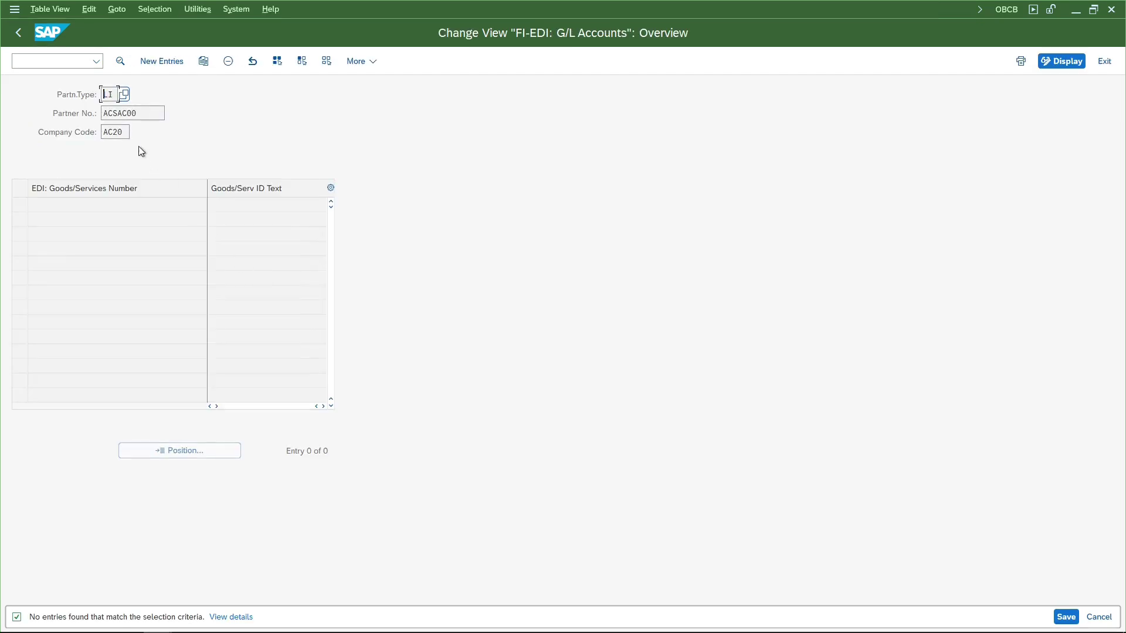
Step: Create a new FI-EDI G/L account entry with goods/services number acs_sportscar
left_click(161, 61)
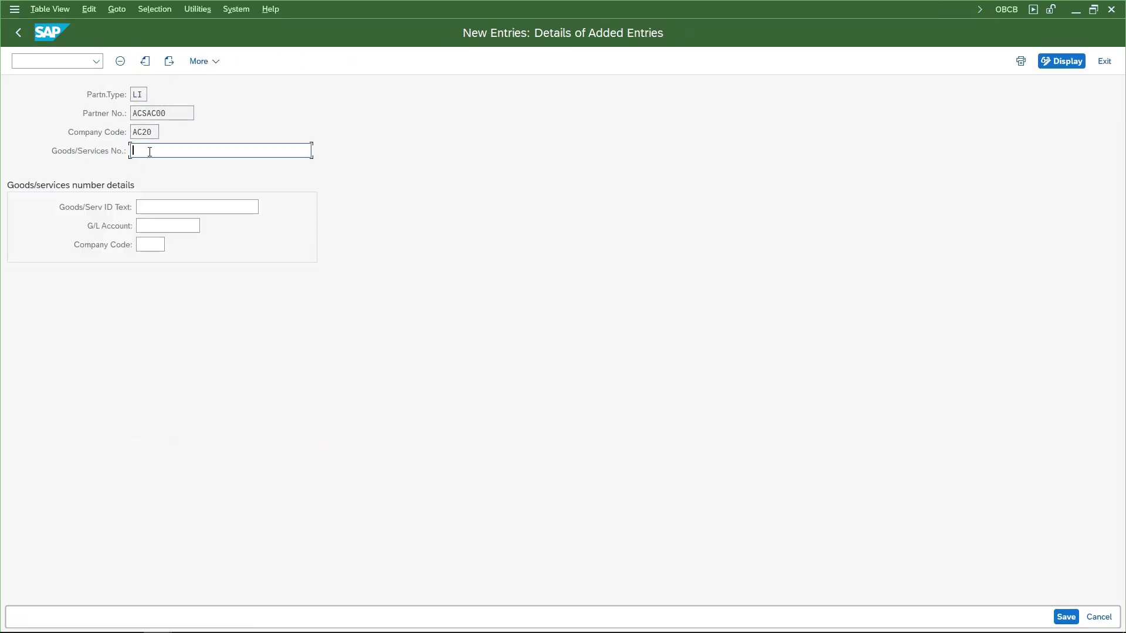
left_click(152, 153)
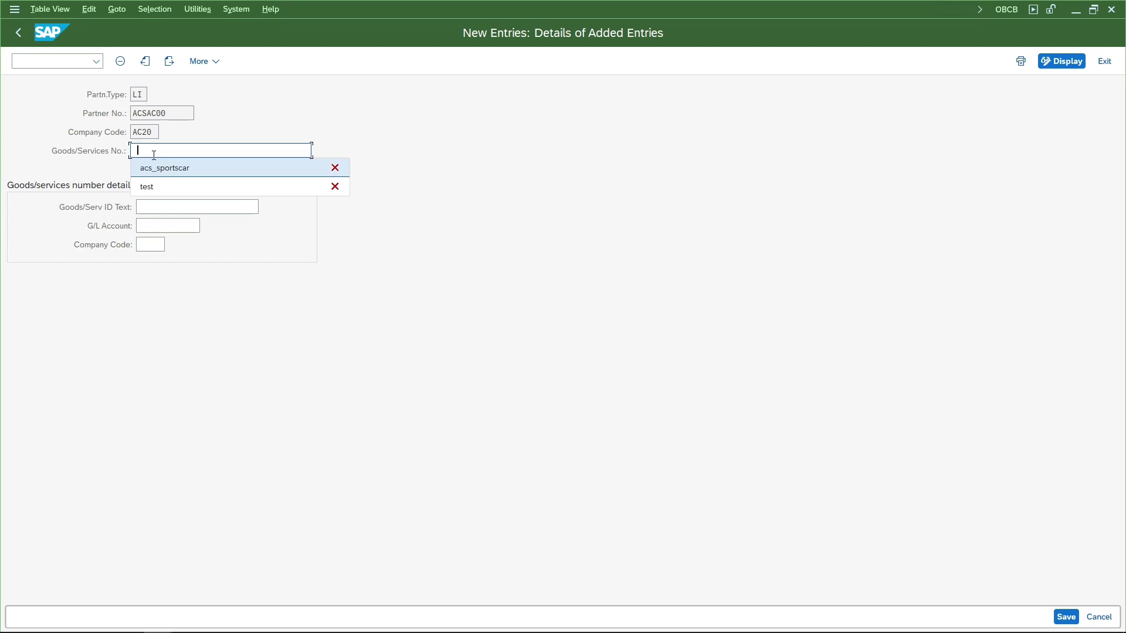
type("ACS_")
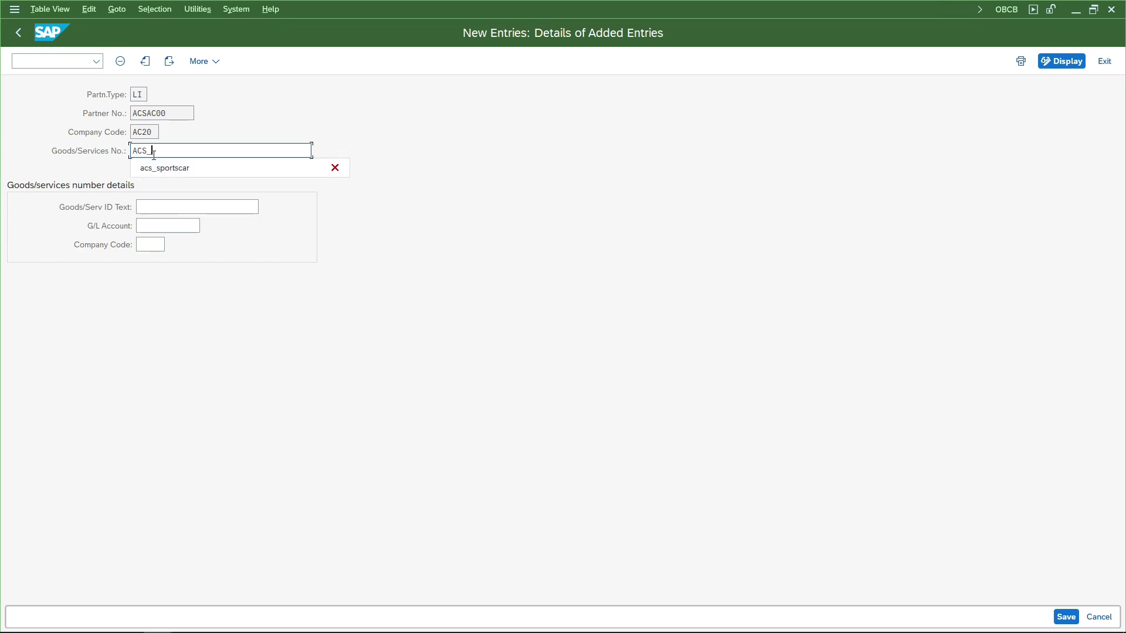
key("Down")
key("Return")
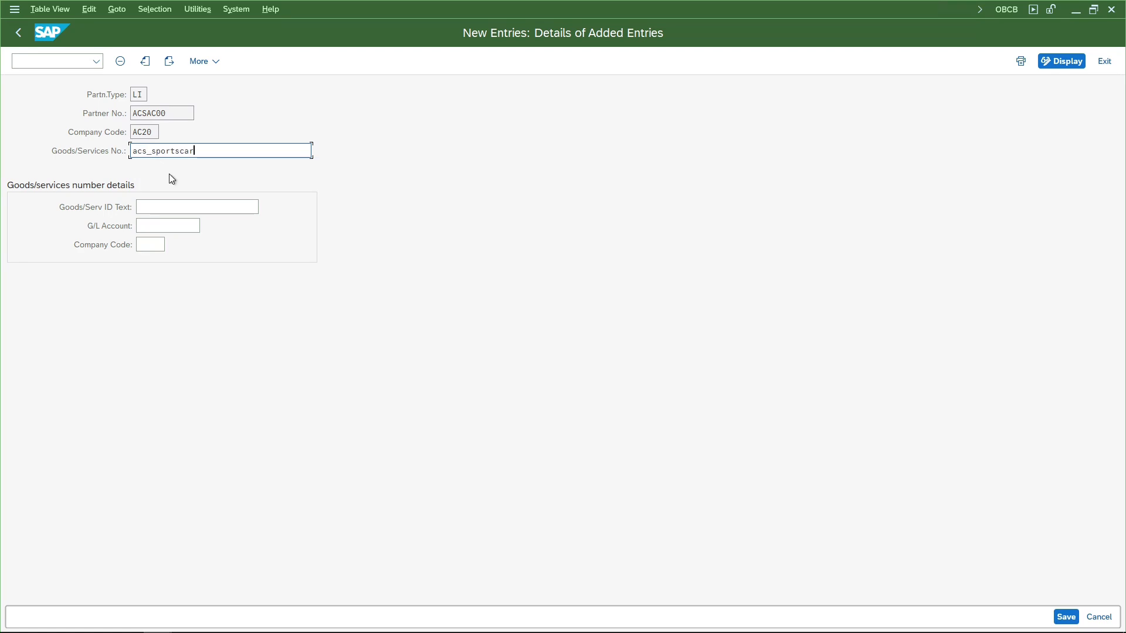
Step: Set the goods/services ID text to ACS Sports Car and compare it with the material description in MM03
left_click(177, 209)
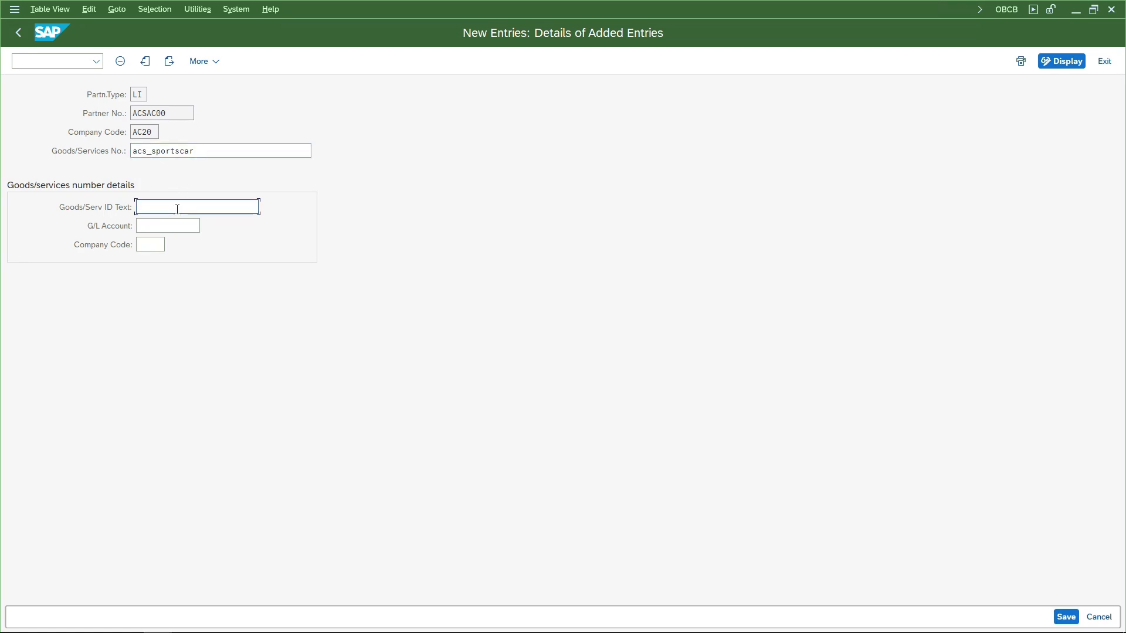
type("Sports Car")
key("ctrl+a")
key("BackSpace")
key("Down")
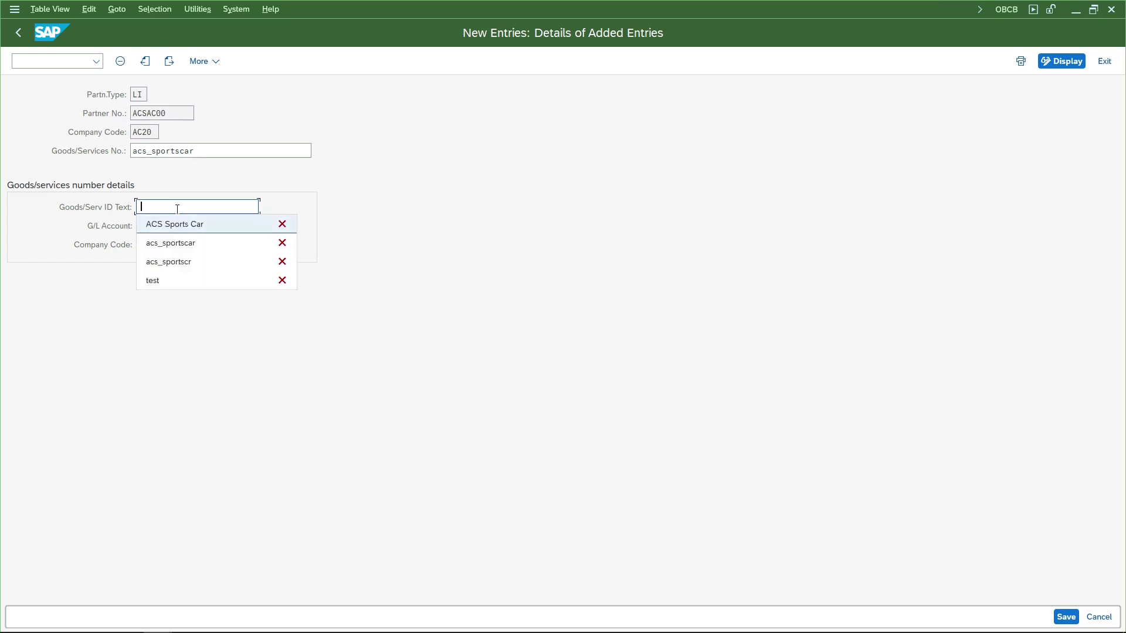
key("Return")
left_click_drag(220, 208, 137, 207)
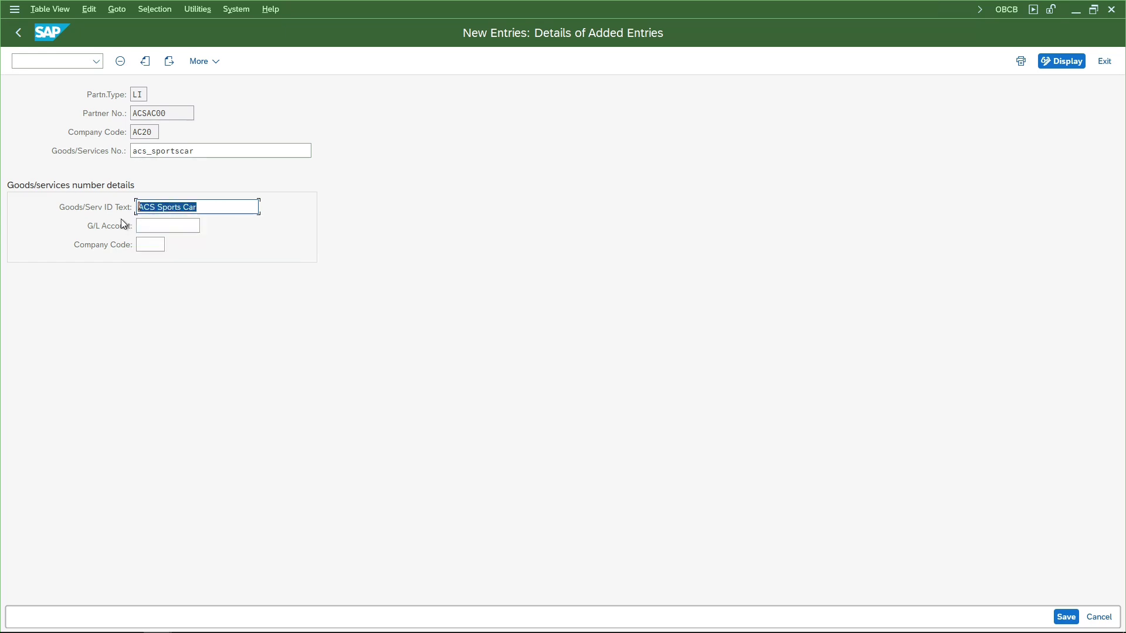
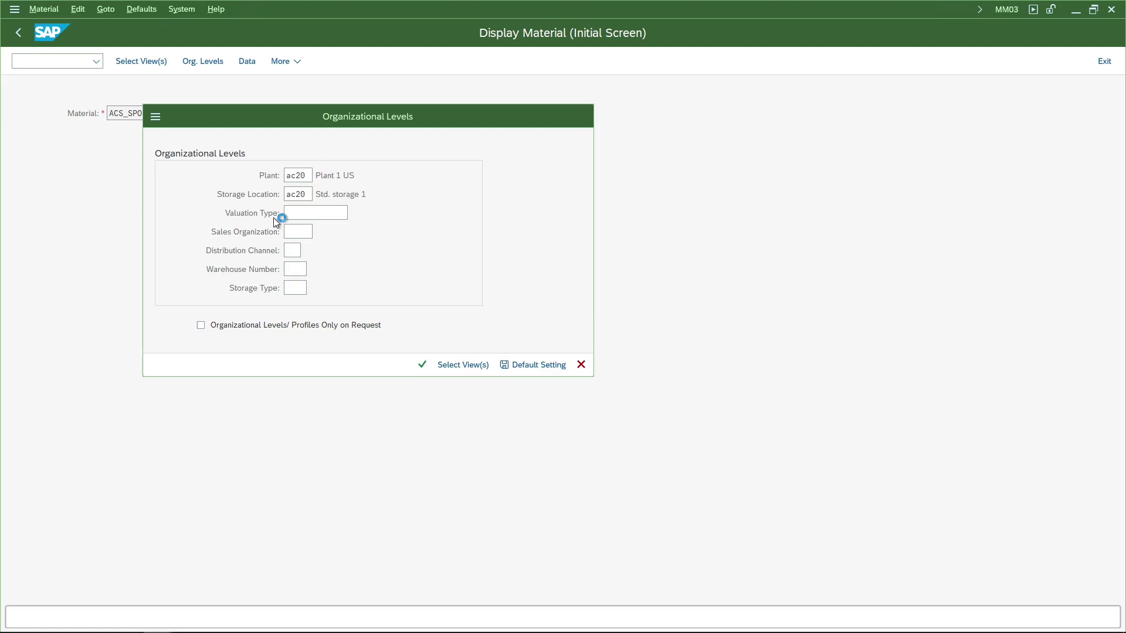
key("shift+Home")
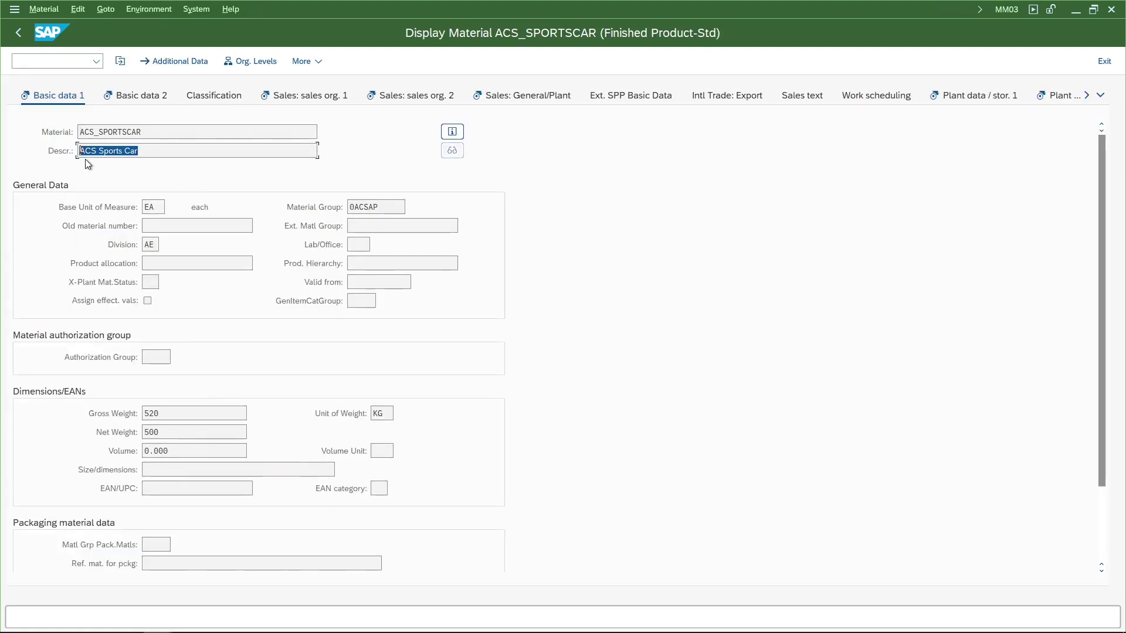
key("alt+Tab")
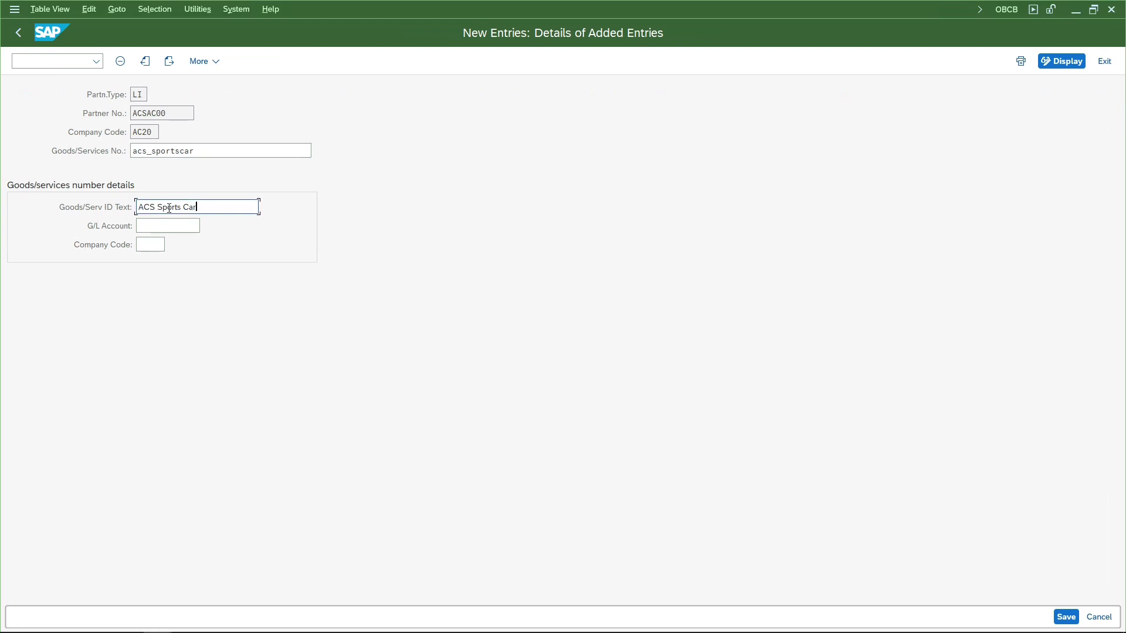
Step: Open the value search for the G/L account and try searching with chart of accounts ACs
left_click(152, 226)
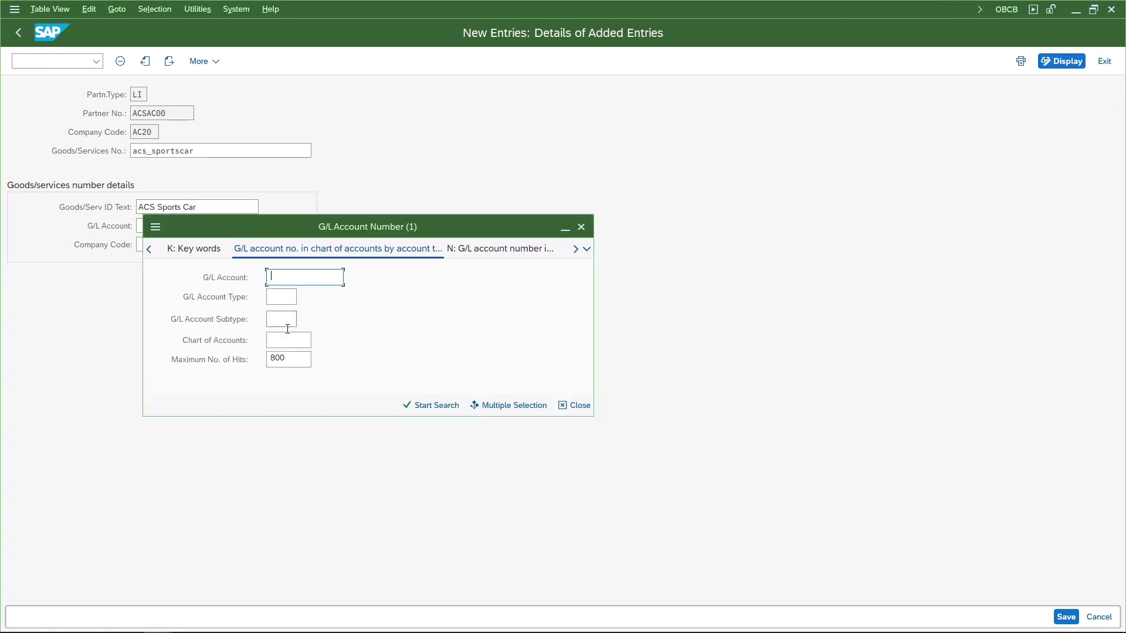
left_click(288, 340)
type("ACA")
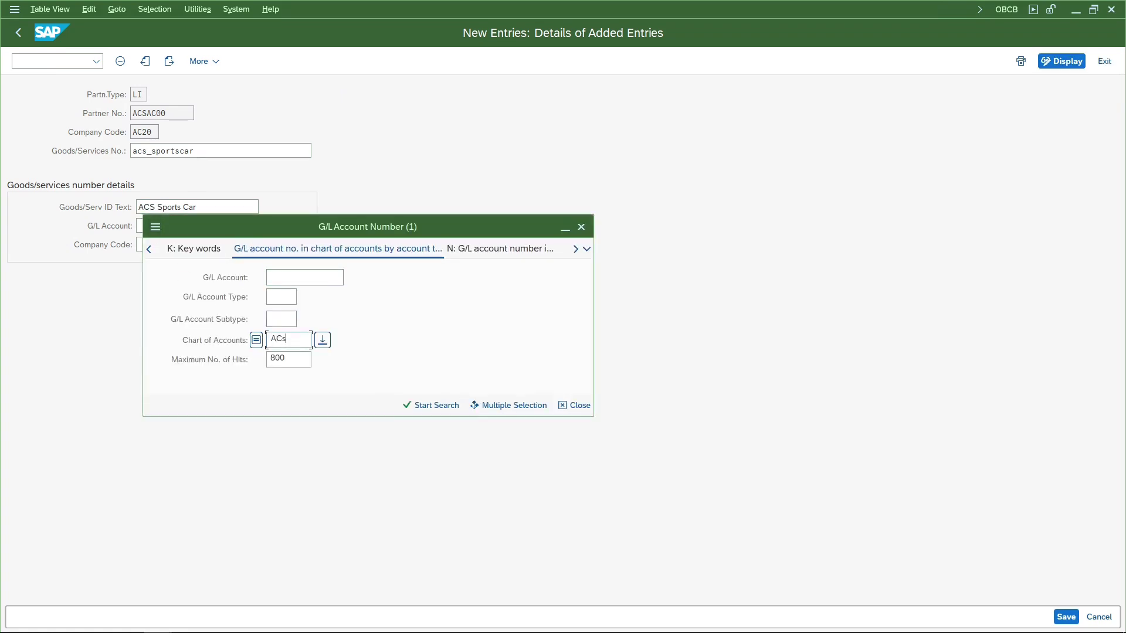
key("Return")
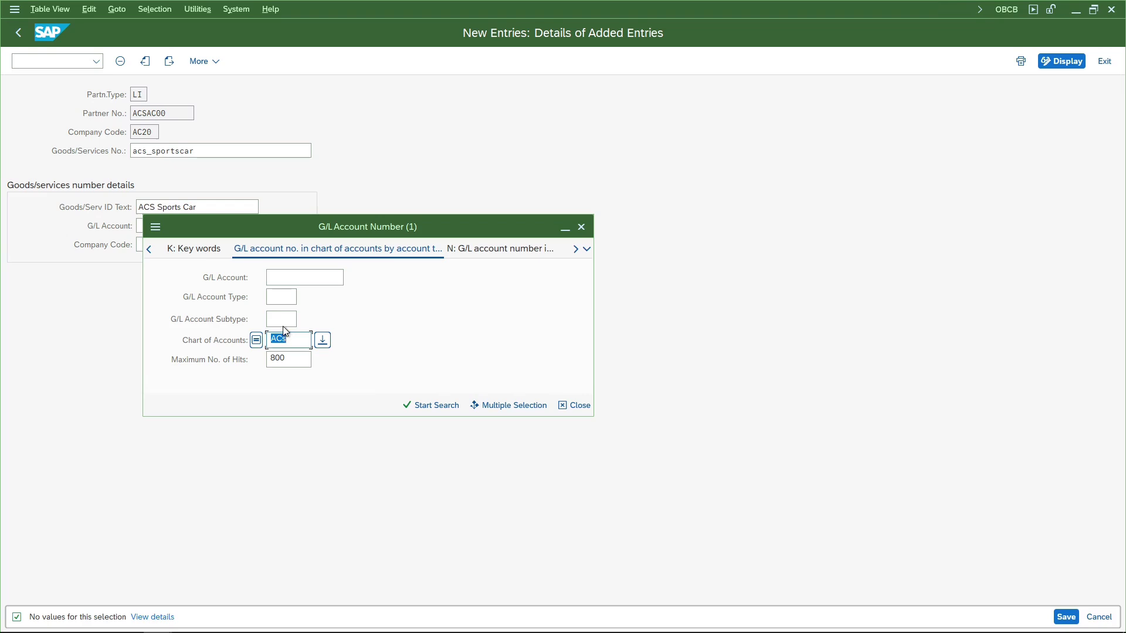
key("BackSpace")
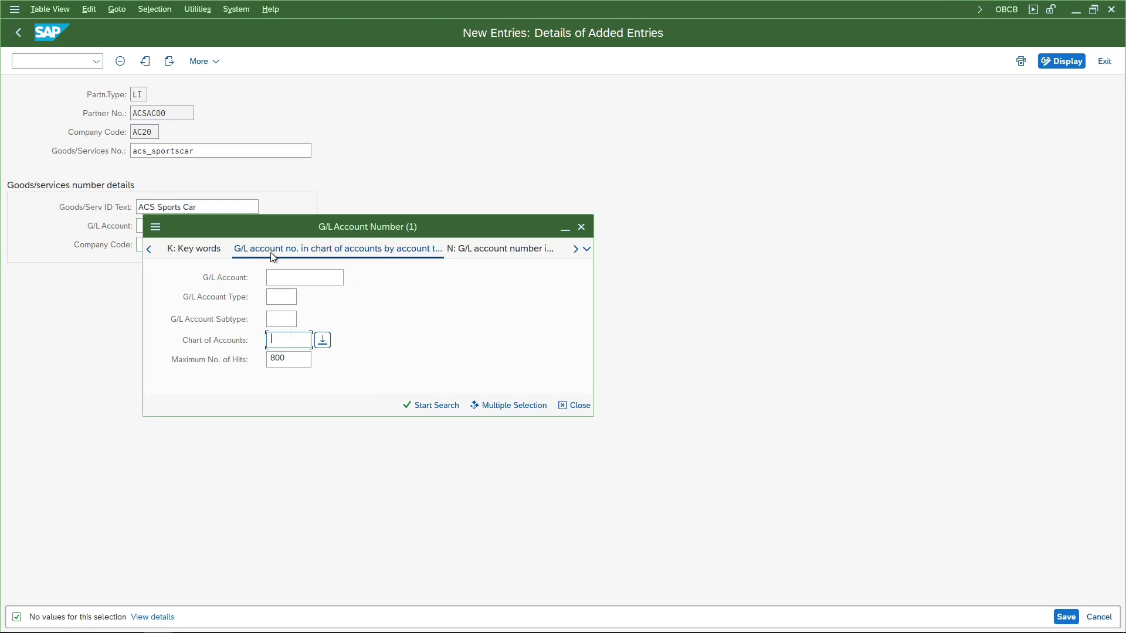
Step: Search G/L account numbers in company code AC20 and pick EXPN0010, IC purchase exp
left_click(587, 249)
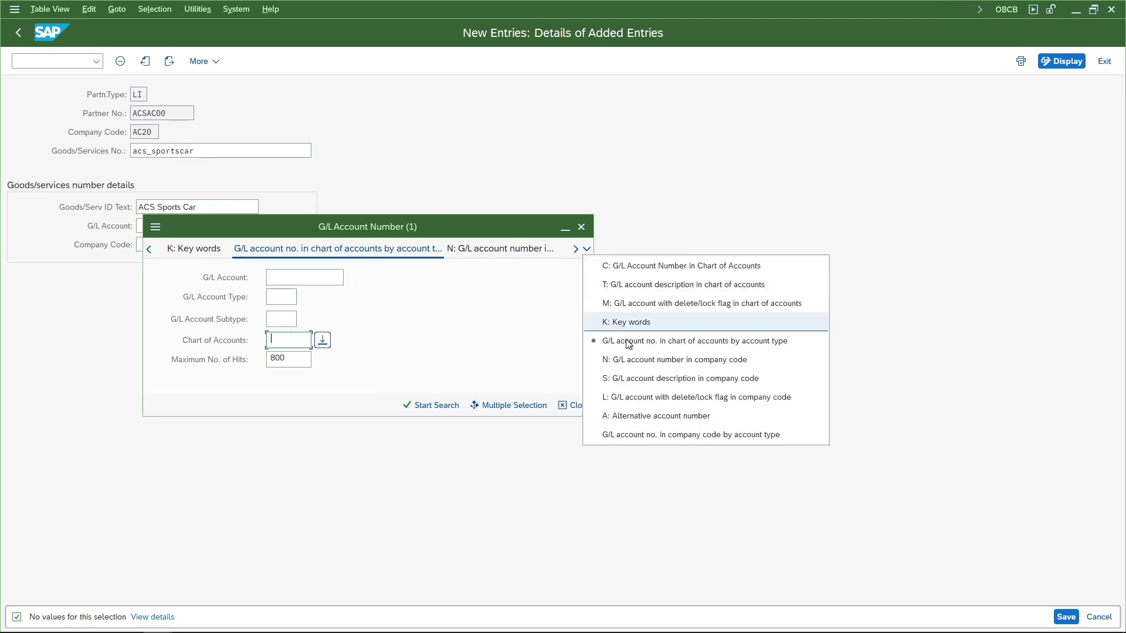
left_click(634, 360)
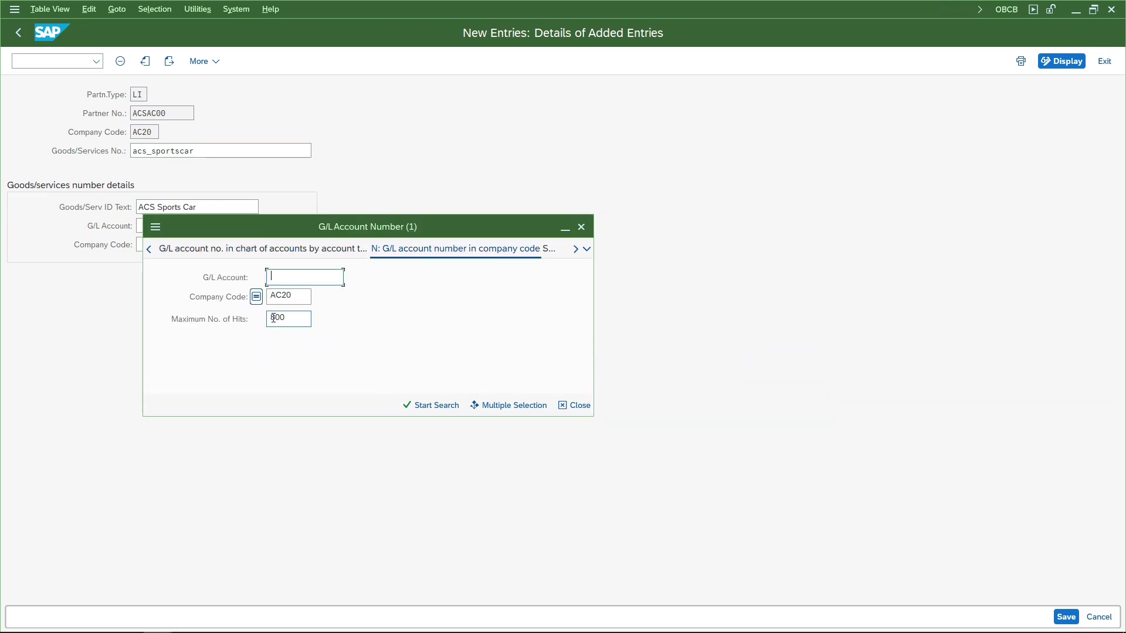
key("Return")
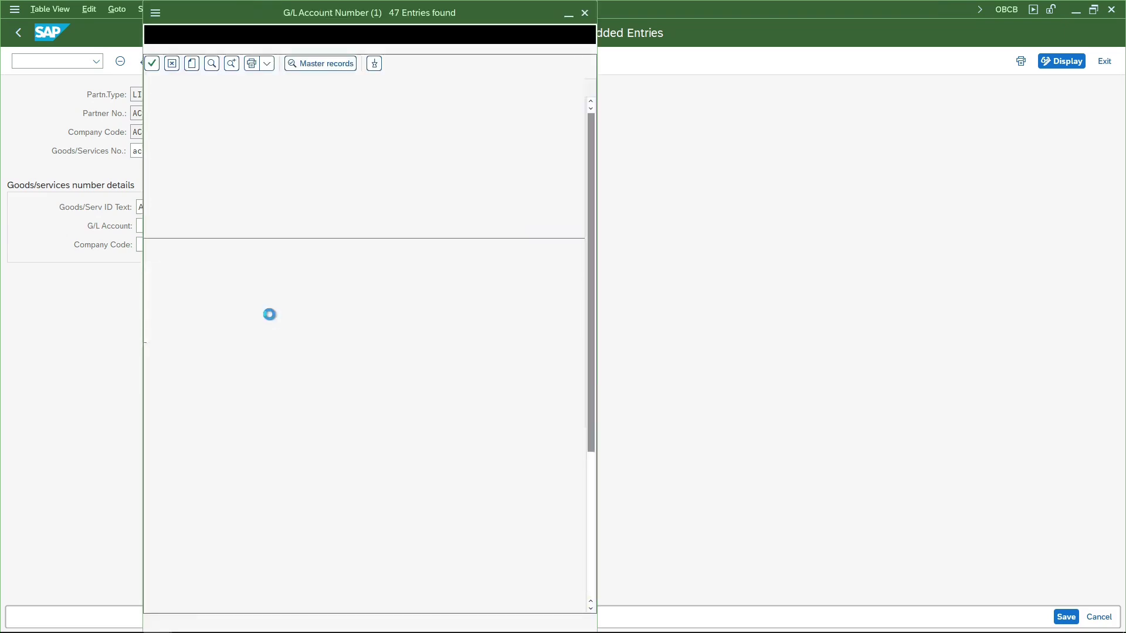
left_click(170, 293)
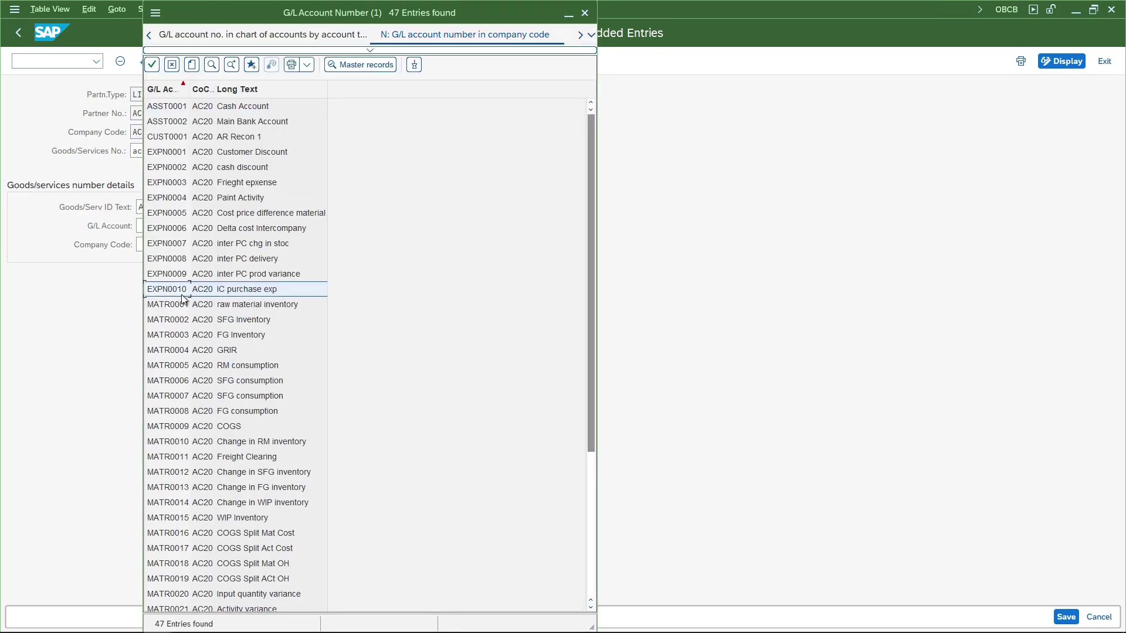
double_click(250, 291)
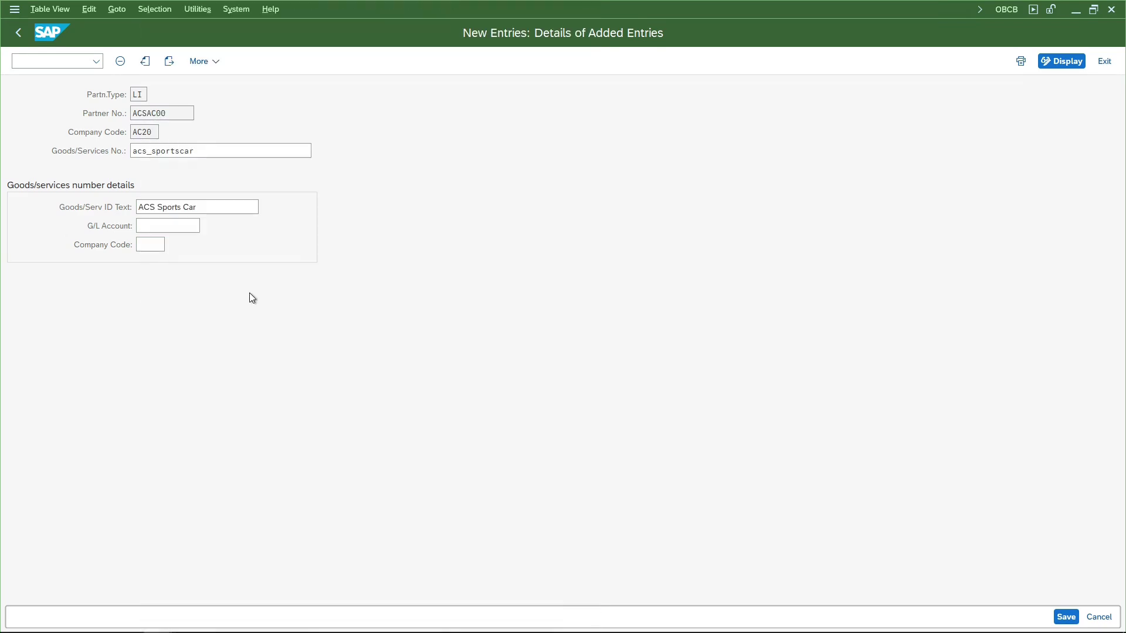
Step: Set the company code in the goods/services details to AC20, save the entry and return to the G/L accounts overview
left_click(147, 246)
type("AC20")
key("Return")
key("ctrl+s")
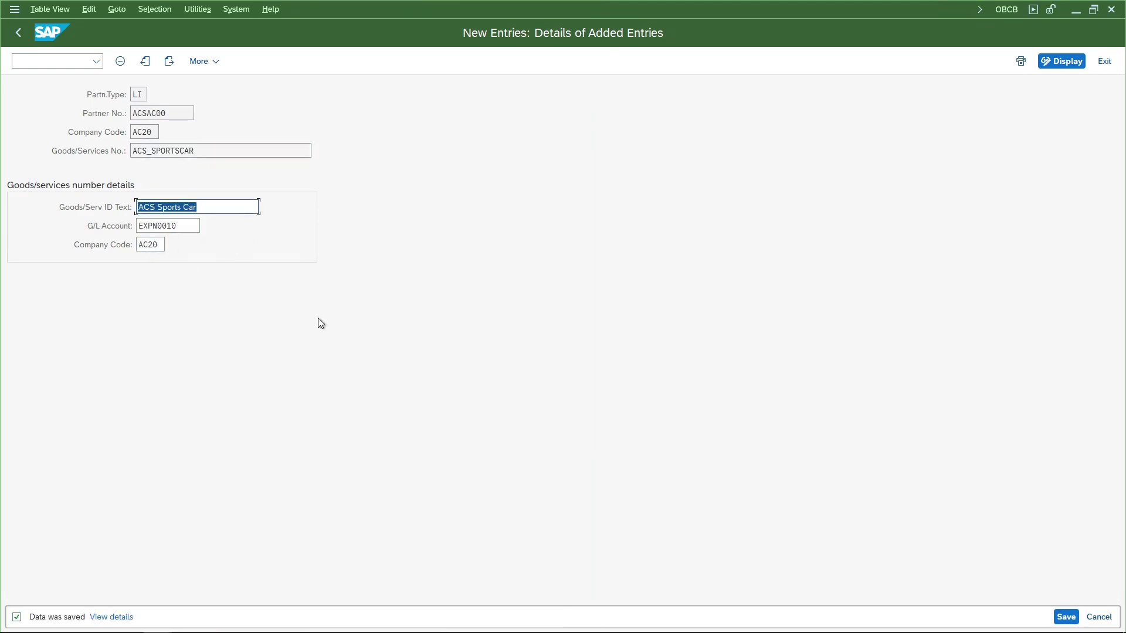
key("F3")
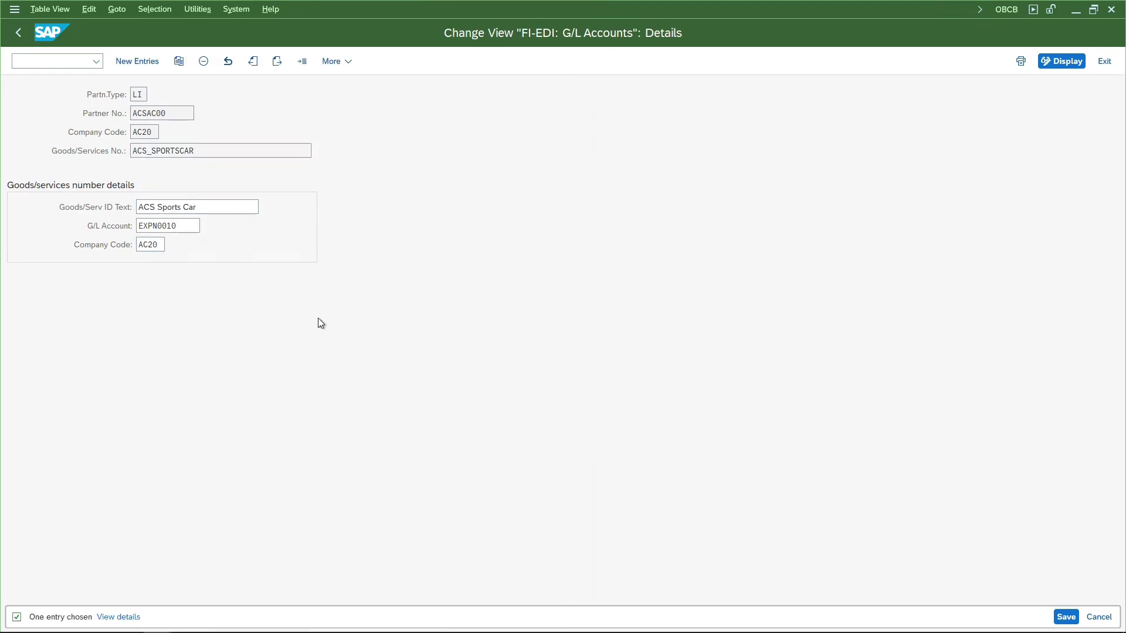
key("F3")
Step: Start transaction OBCD and examine the tax types in the EDI conversion of external tax rates
left_click(79, 59)
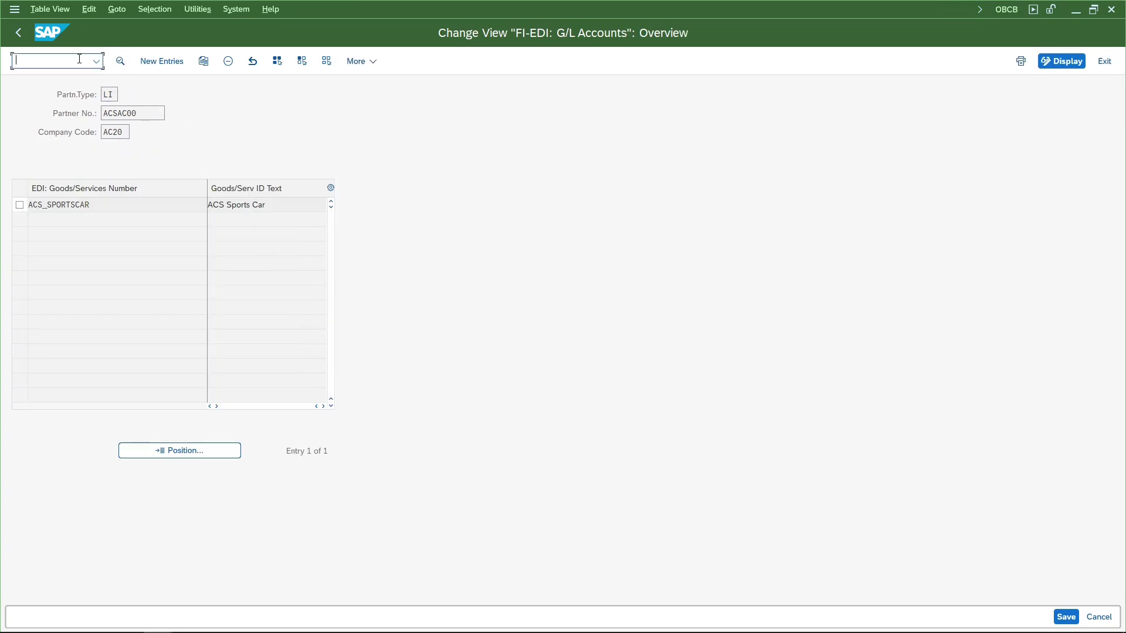
type("/nobcd")
key("Return")
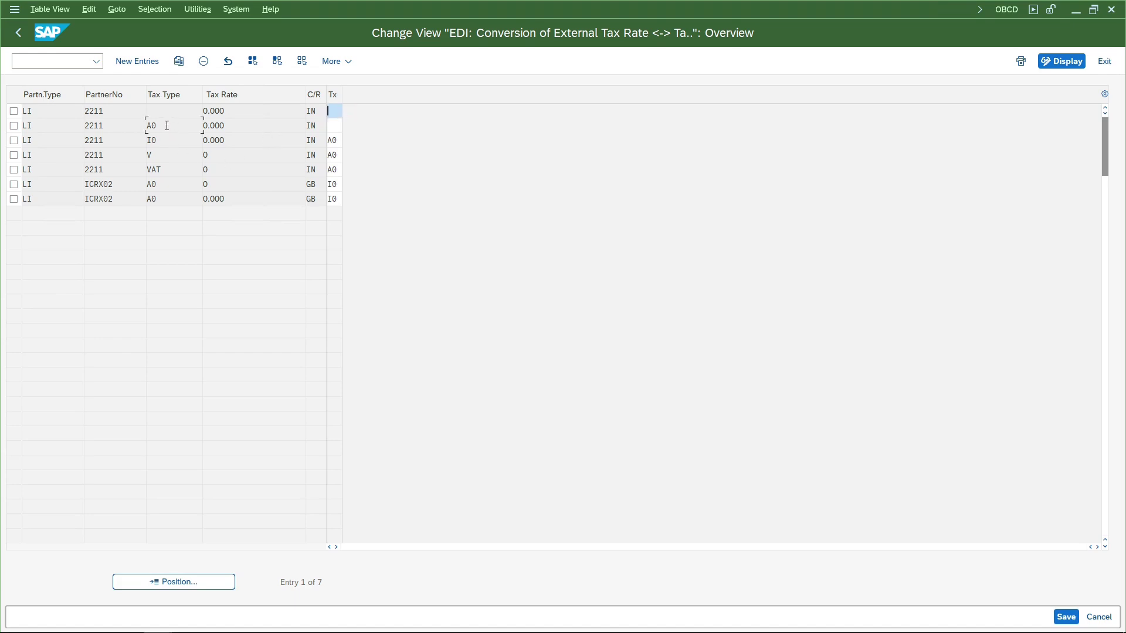
left_click_drag(164, 126, 143, 126)
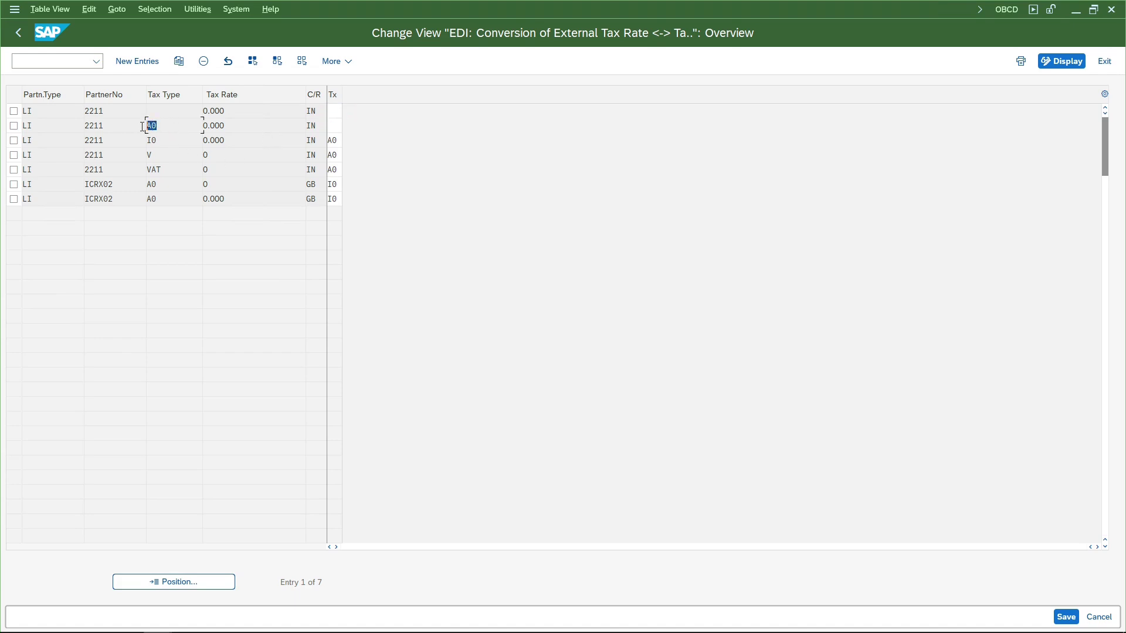
Step: Add a new external tax rate conversion entry with partner type LI and partner number ACSAC00
left_click(339, 125)
left_click(329, 140)
left_click(329, 169)
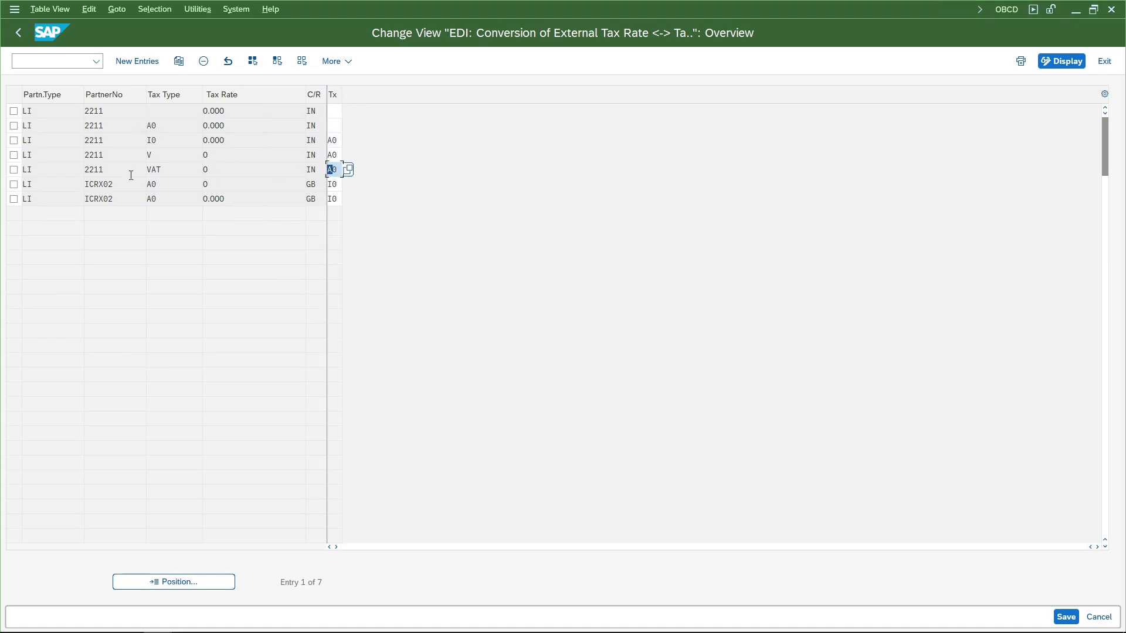
left_click(134, 64)
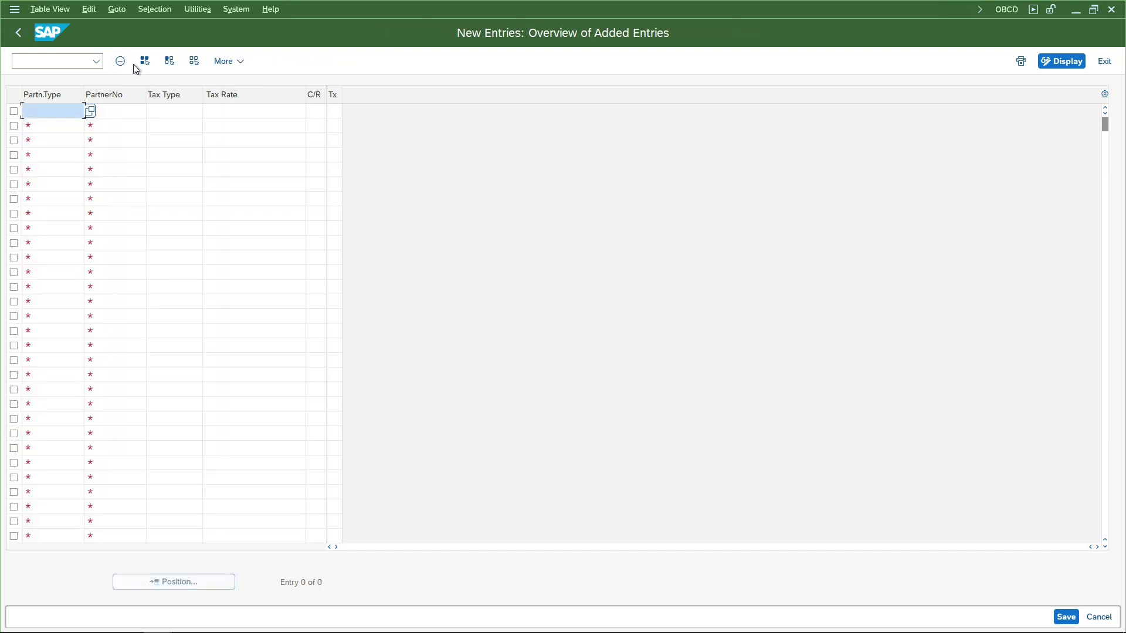
type("LI")
key("Tab")
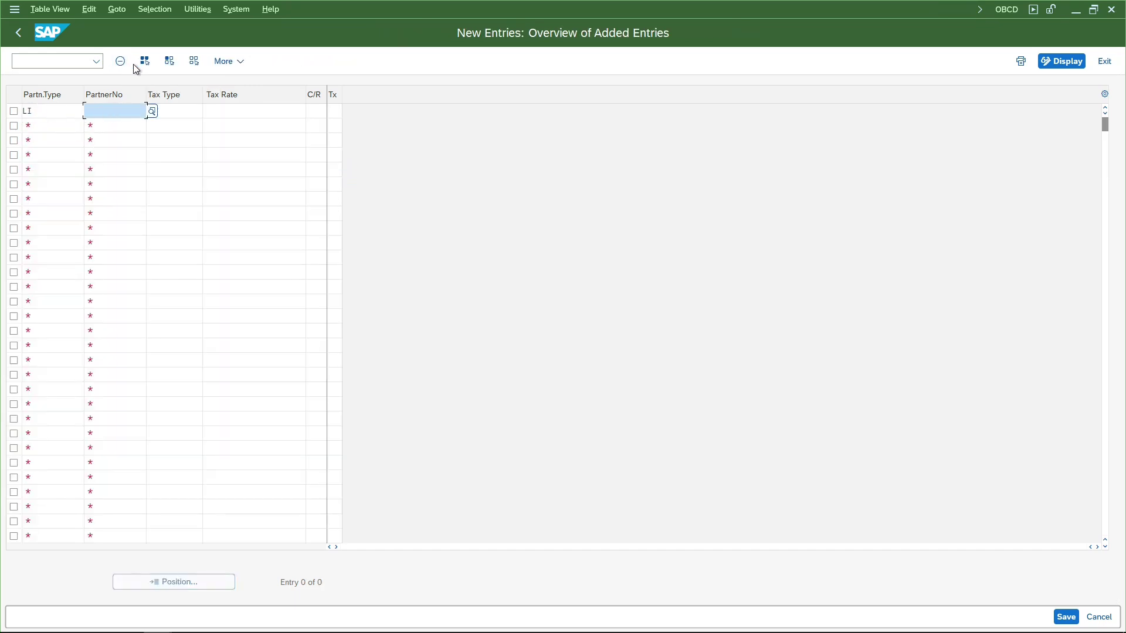
type("ACSAC00")
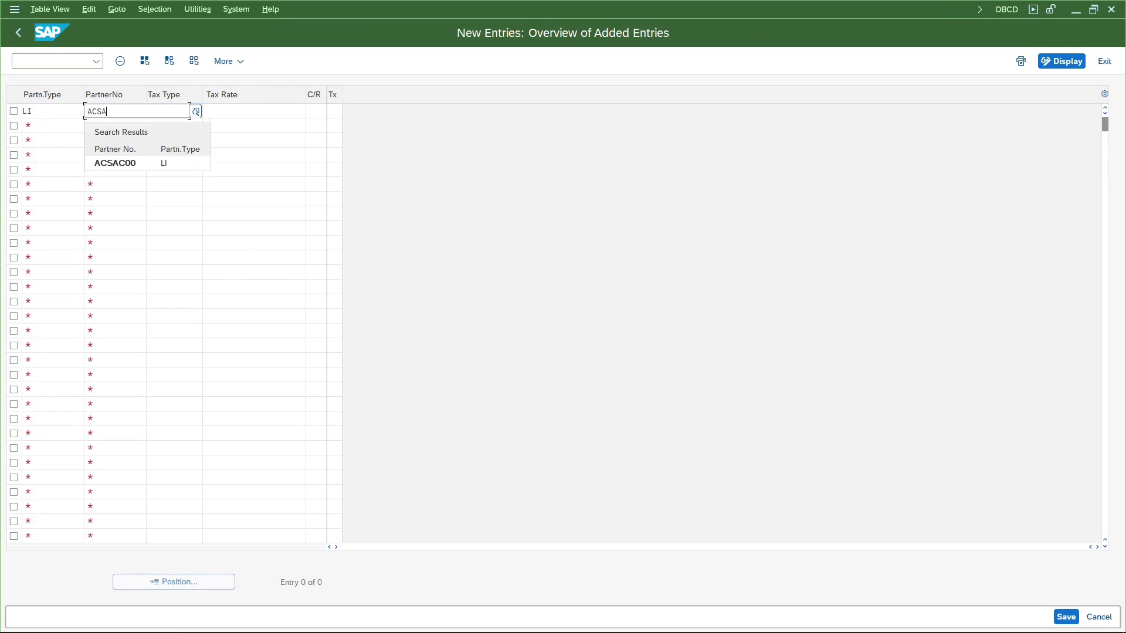
key("Tab")
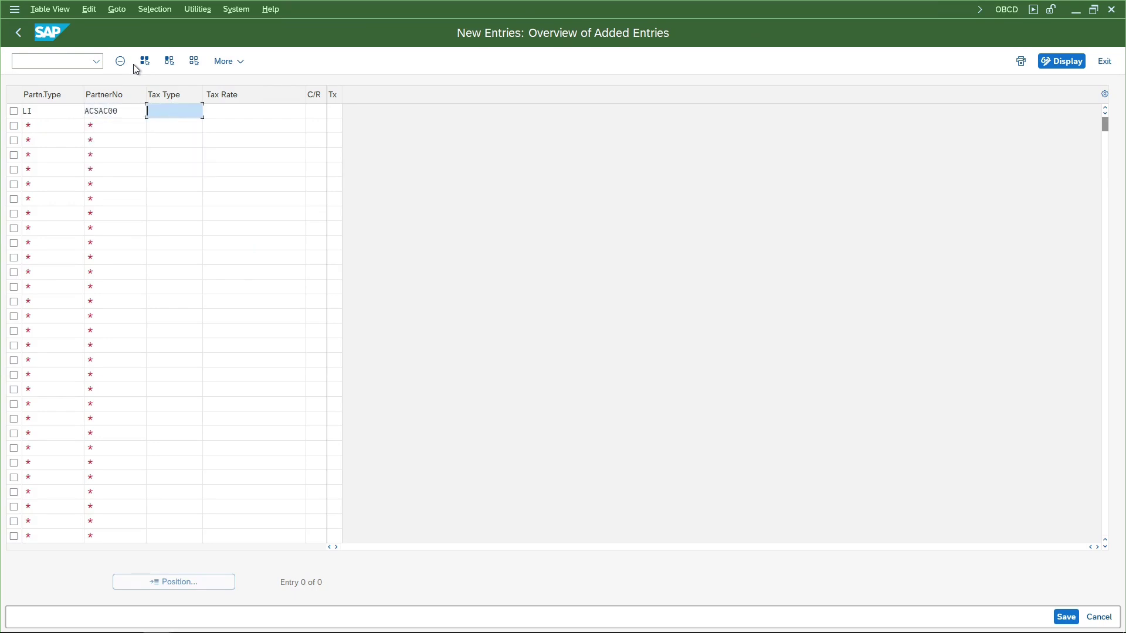
Step: Complete the ACSAC00 entry with tax type VAT, tax rate 0, country IN and tax code A0
type("VAT")
key("Tab")
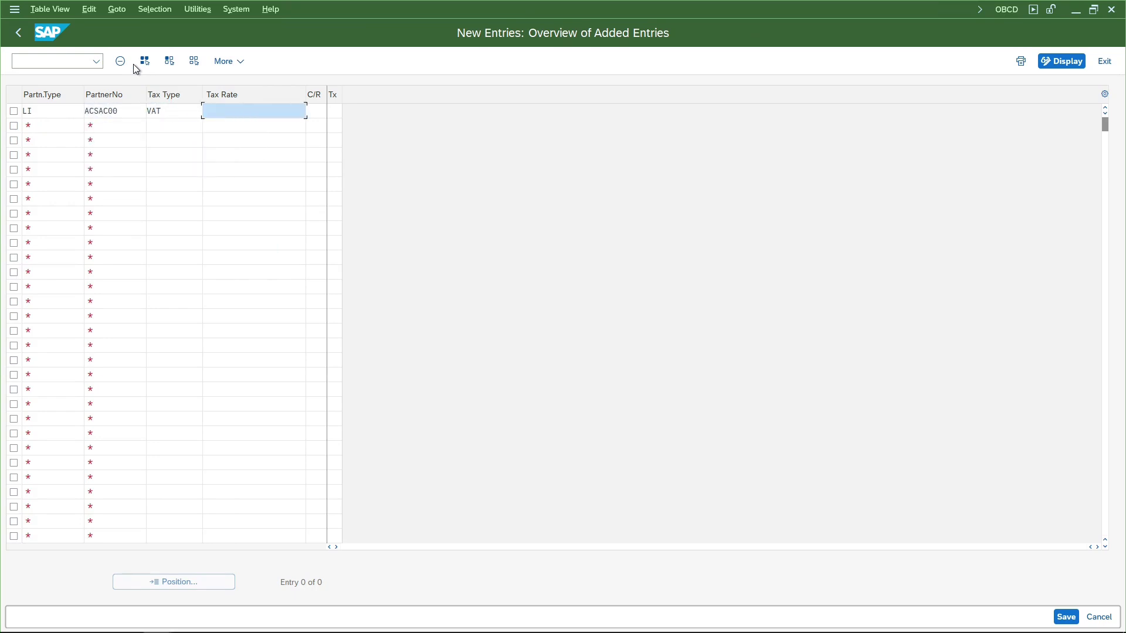
type("0")
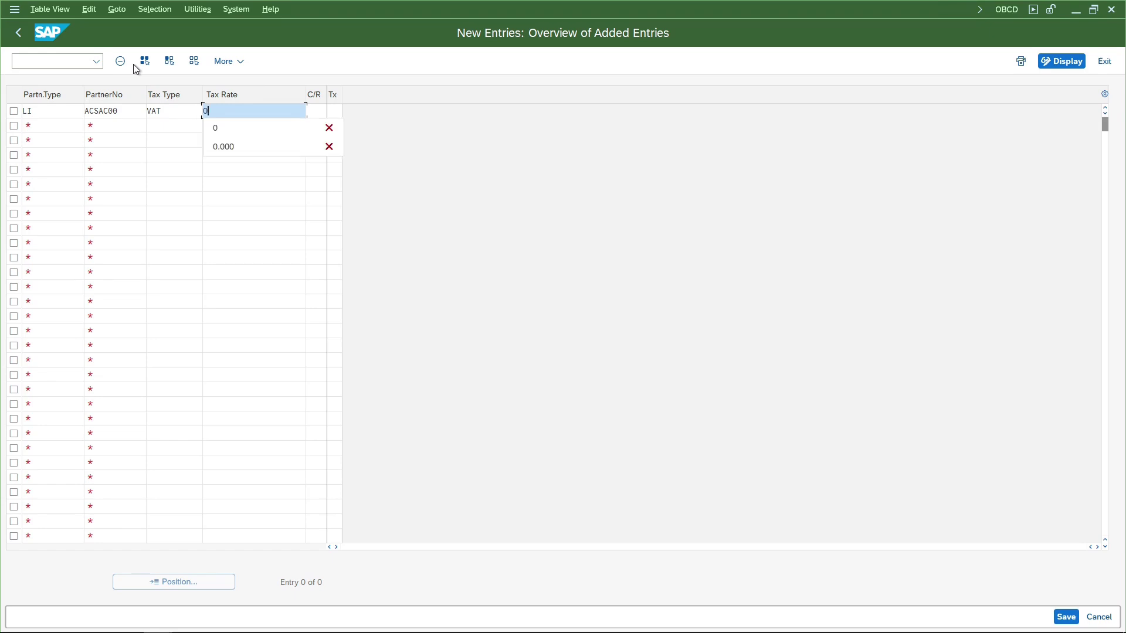
key("Tab")
type("IN")
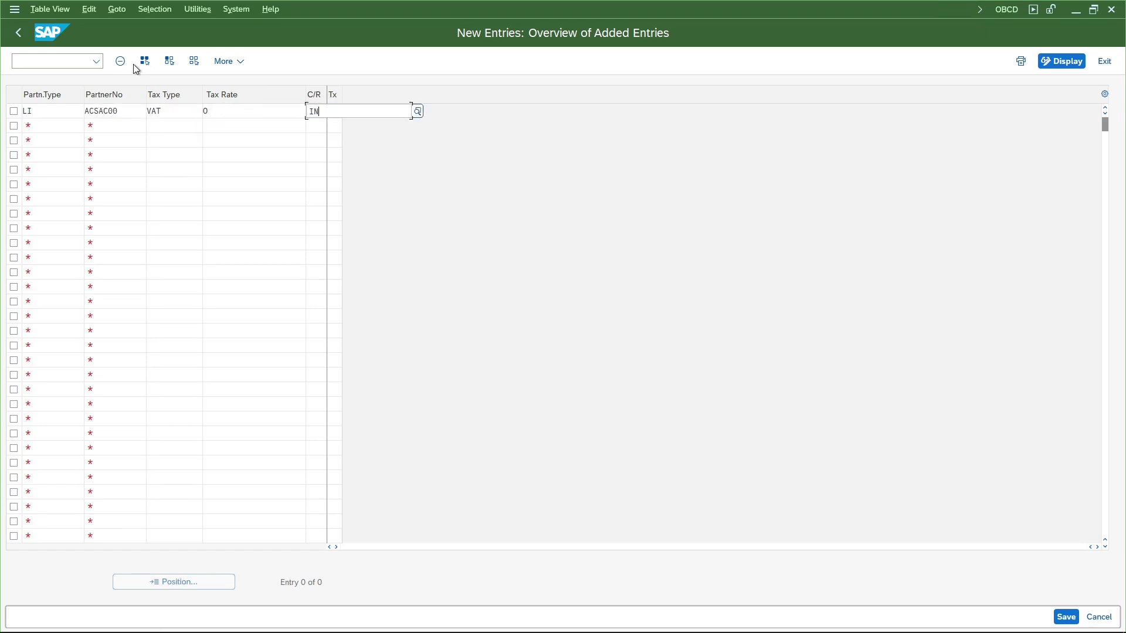
key("Tab")
type("A0")
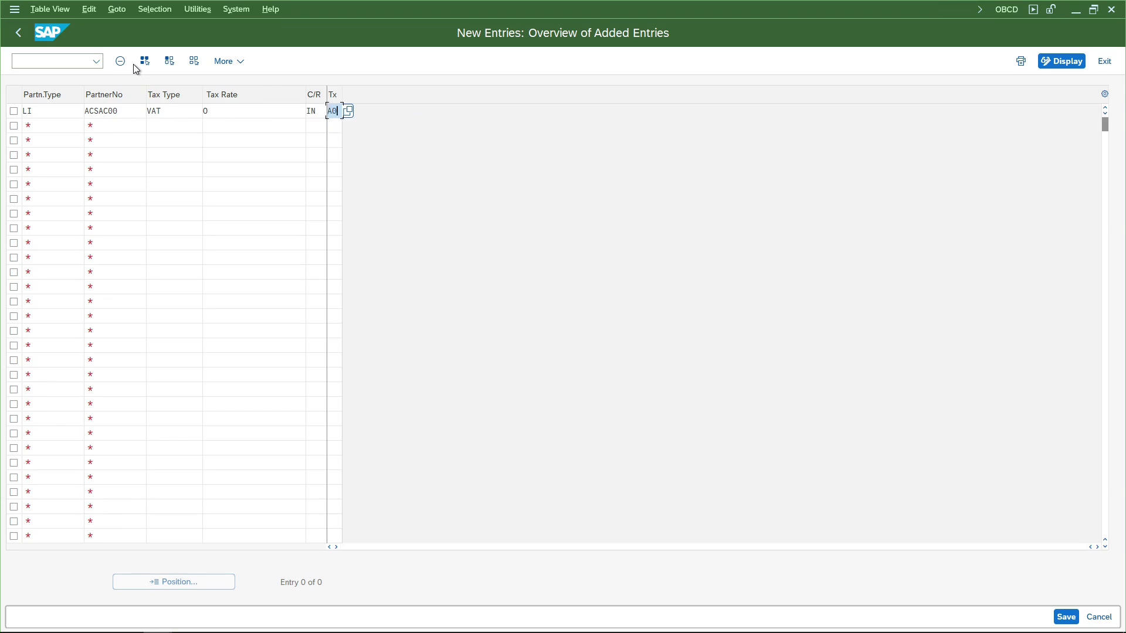
key("Return")
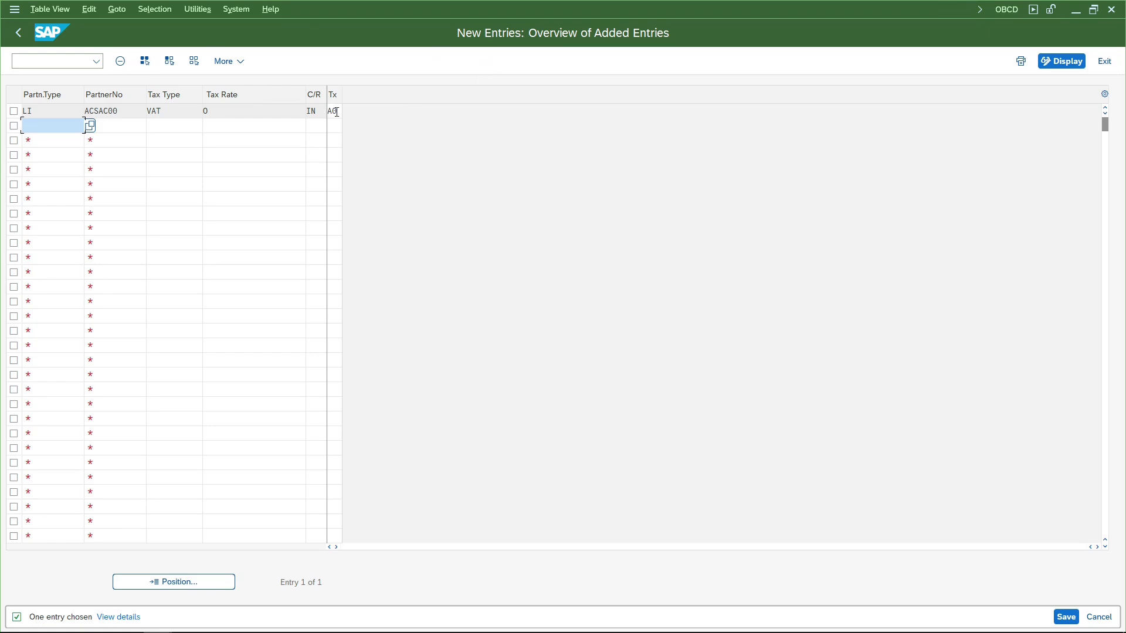
Step: Check the entry's tax code and rate, save it and return to the SAP Easy Access screen
left_click_drag(337, 112, 328, 111)
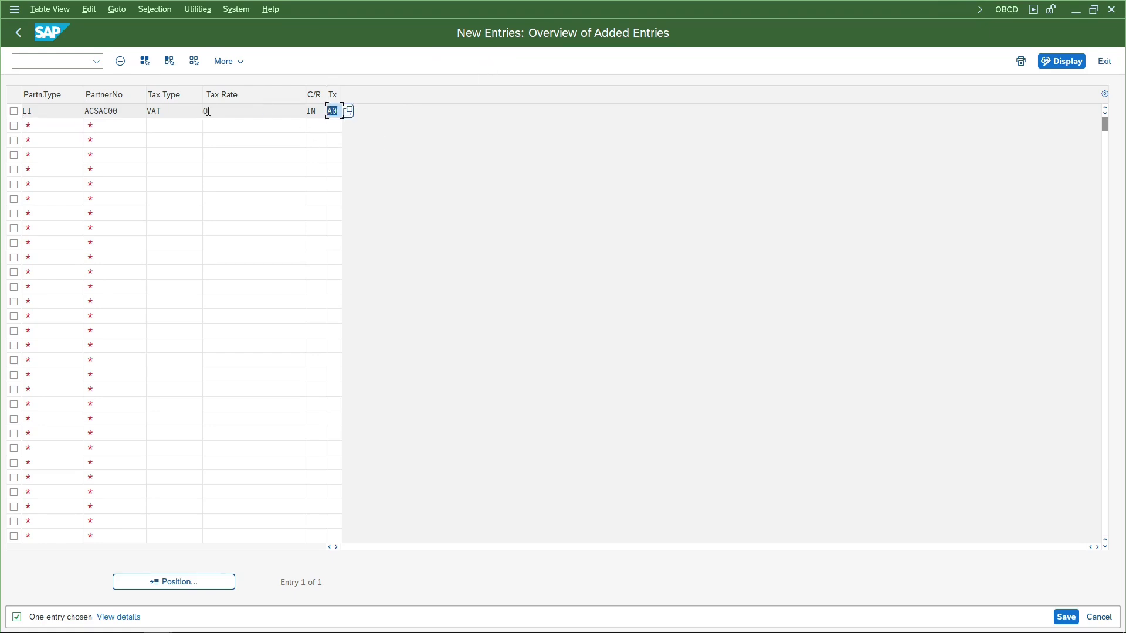
left_click_drag(208, 111, 201, 121)
key("ctrl+s")
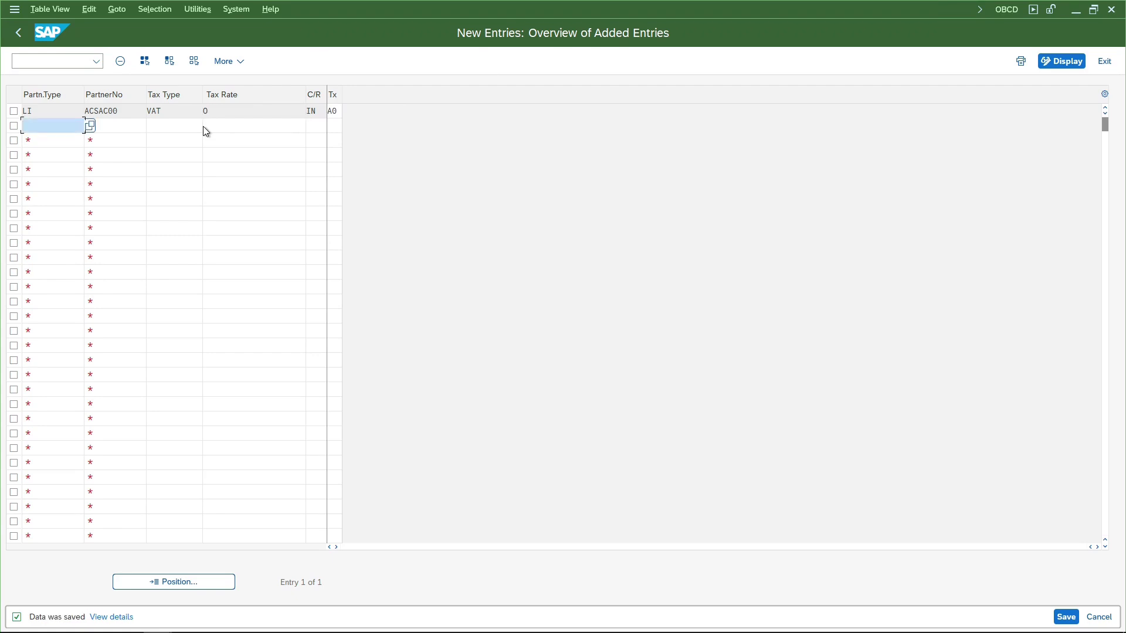
key("F3")
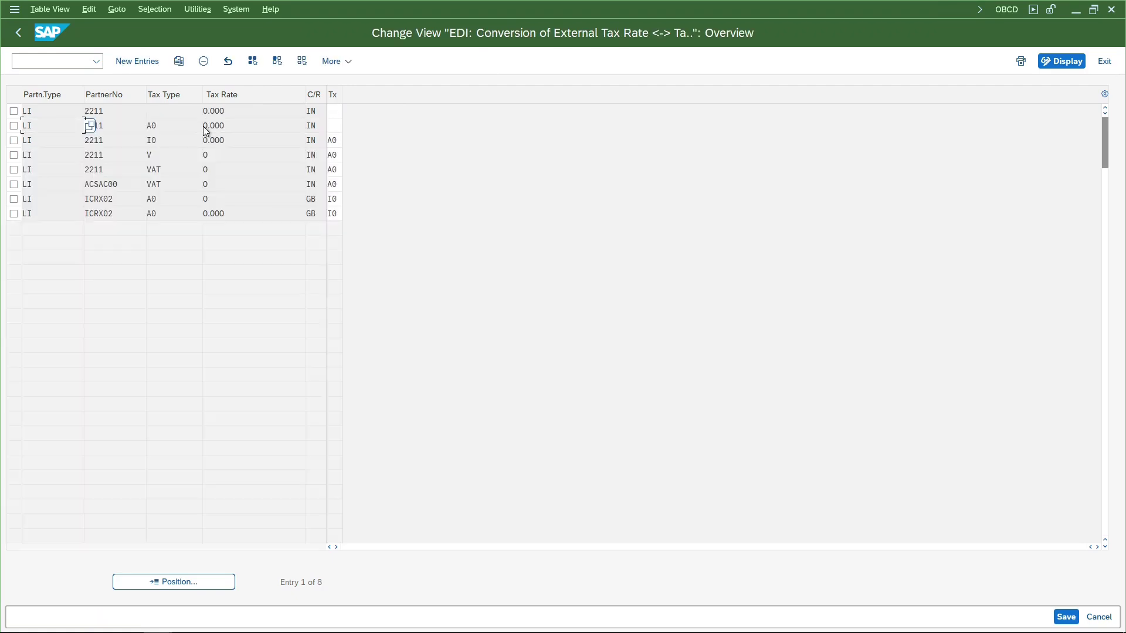
key("F3")
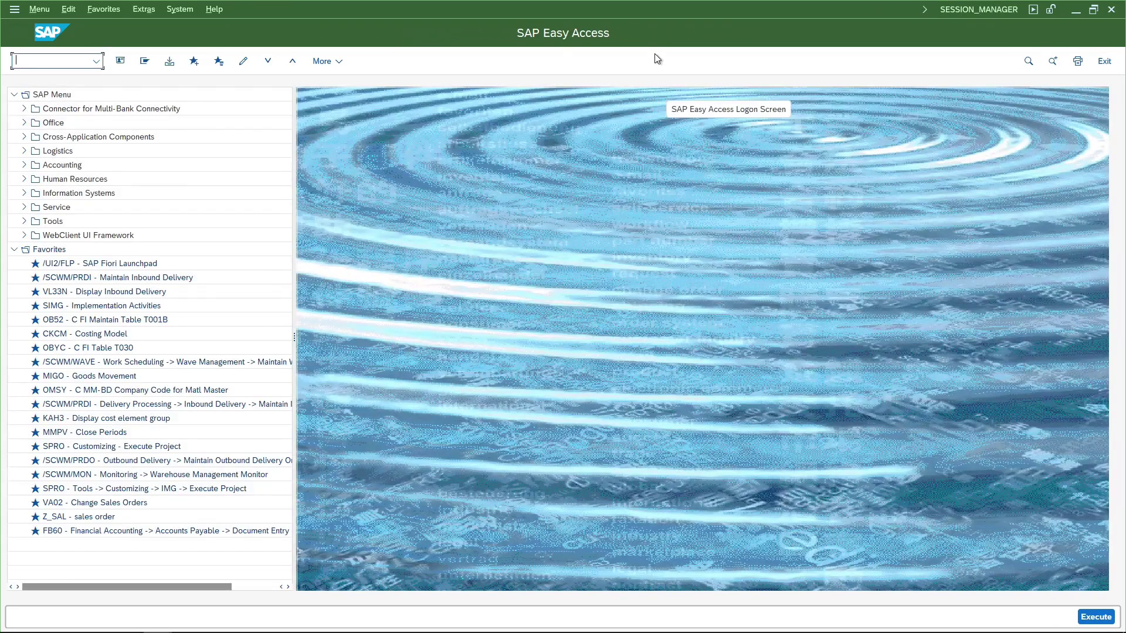